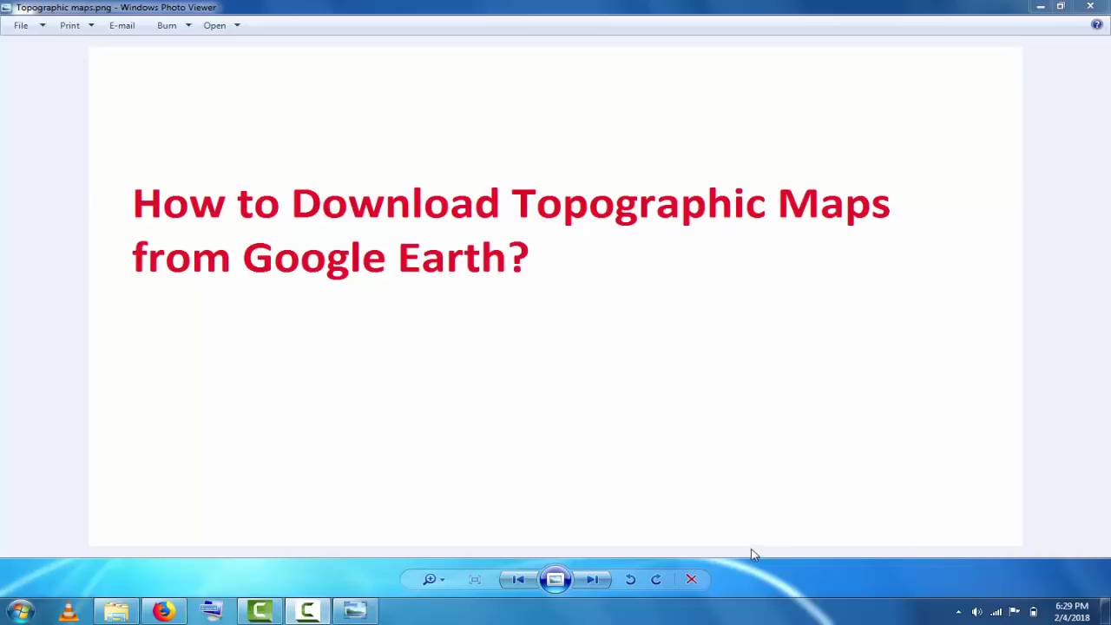
Step: Close the 'Topographic maps.png' title image in Windows Photo Viewer
click(1094, 7)
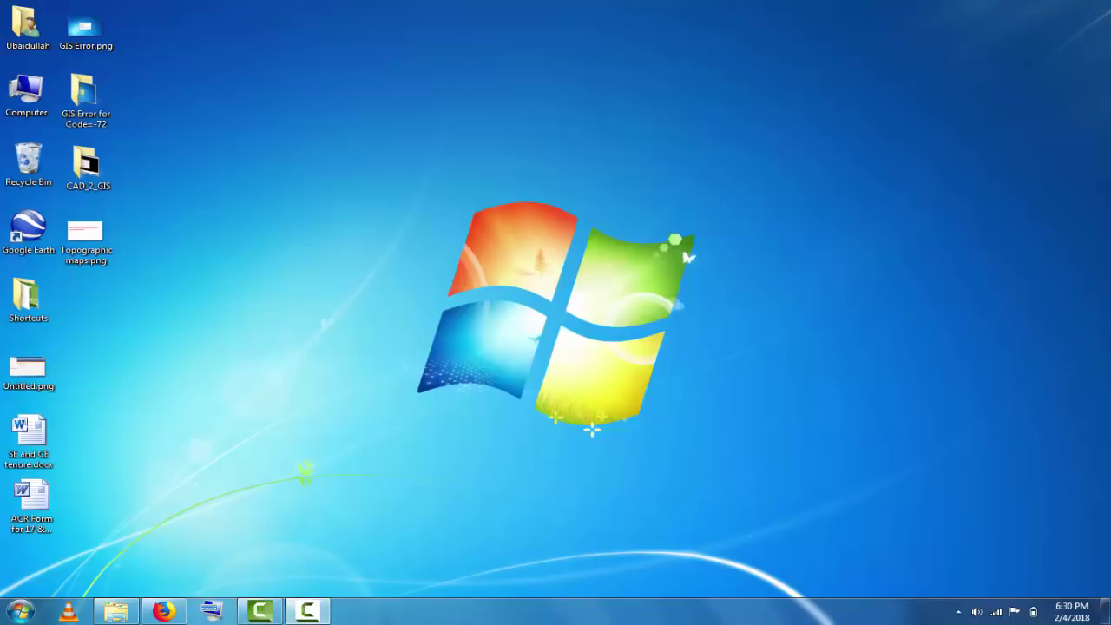
Step: Search Google in Firefox for 'US ARMY MAPS.KMZ'
click(170, 612)
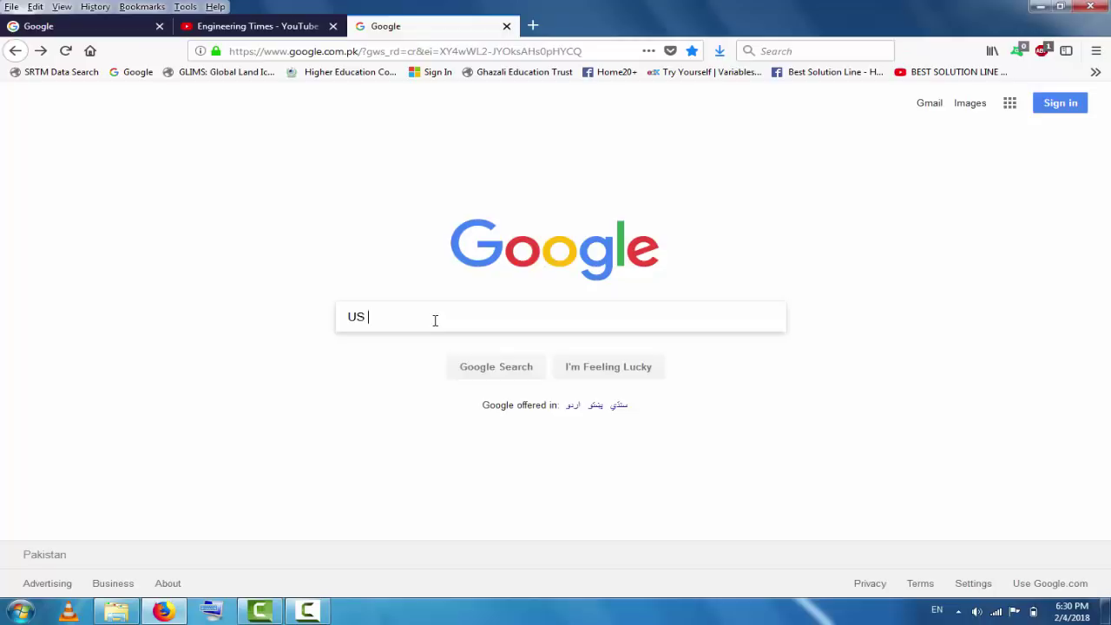
text(ARMY)
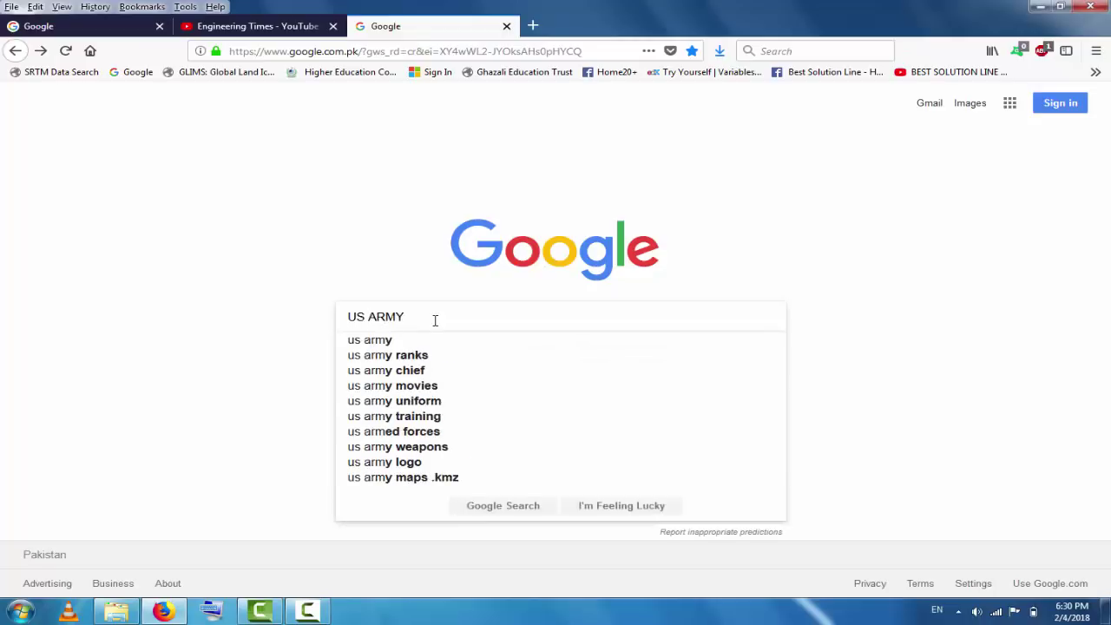
text( MAPS)
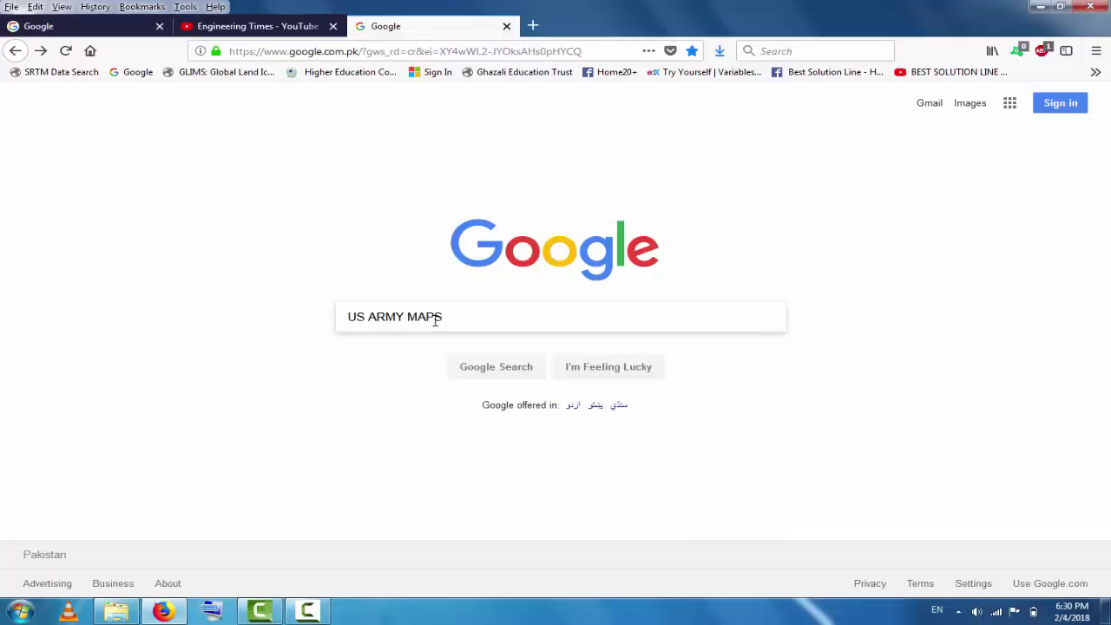
text(.KMZ)
key(Return)
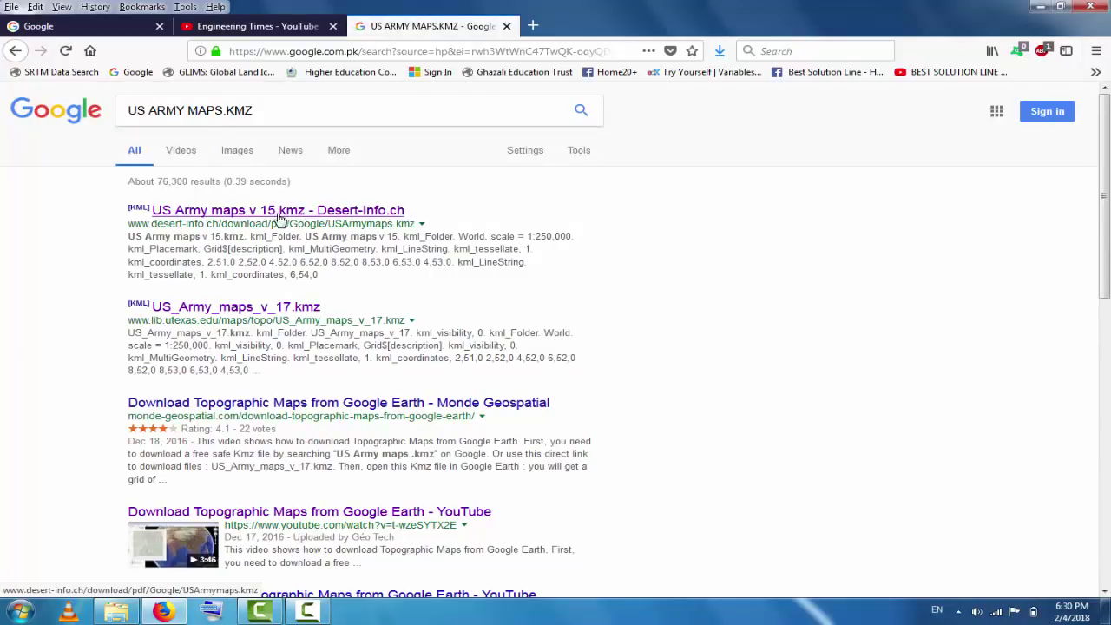
Step: Save the 110 KB USArmymaps.kmz file from the desert-info.ch result
click(276, 218)
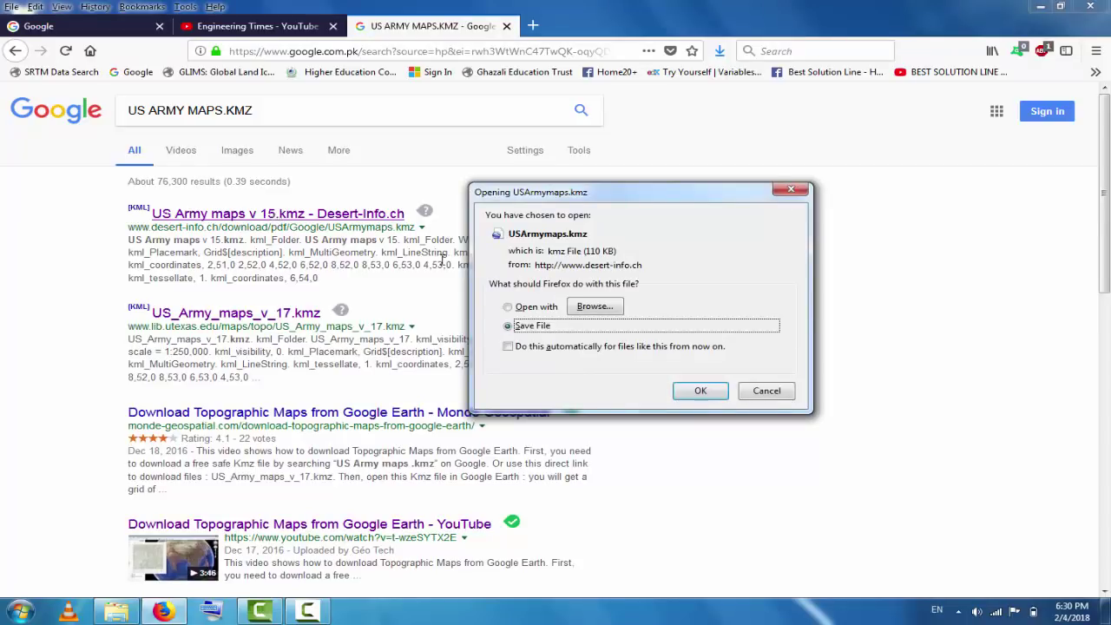
click(699, 392)
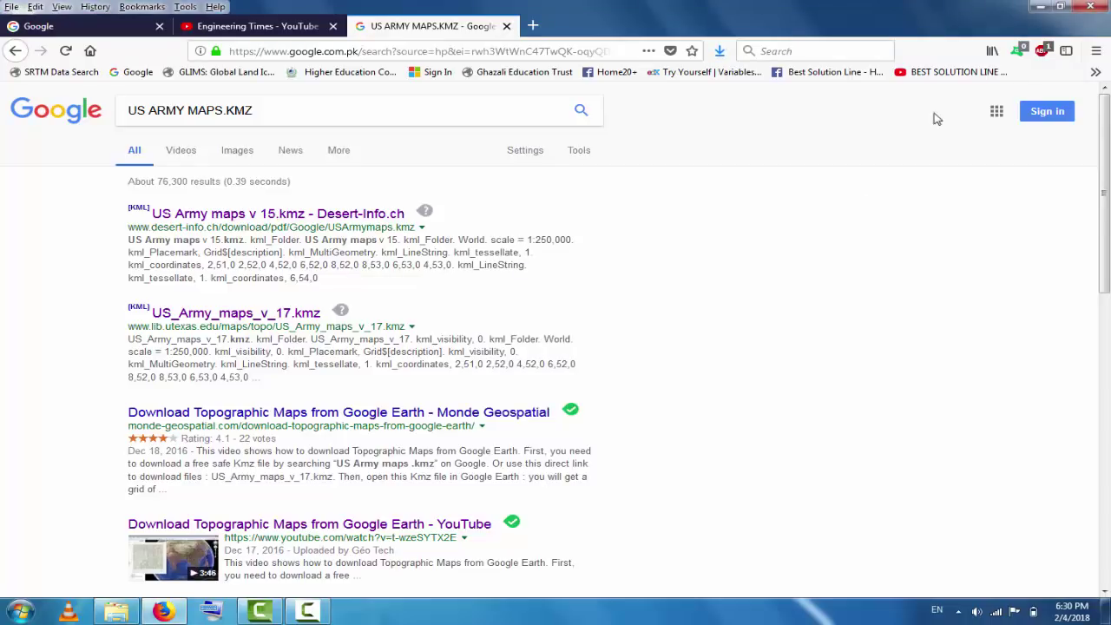
Step: Open USArmymaps.kmz from the Downloads folder through the Computer window
click(1038, 8)
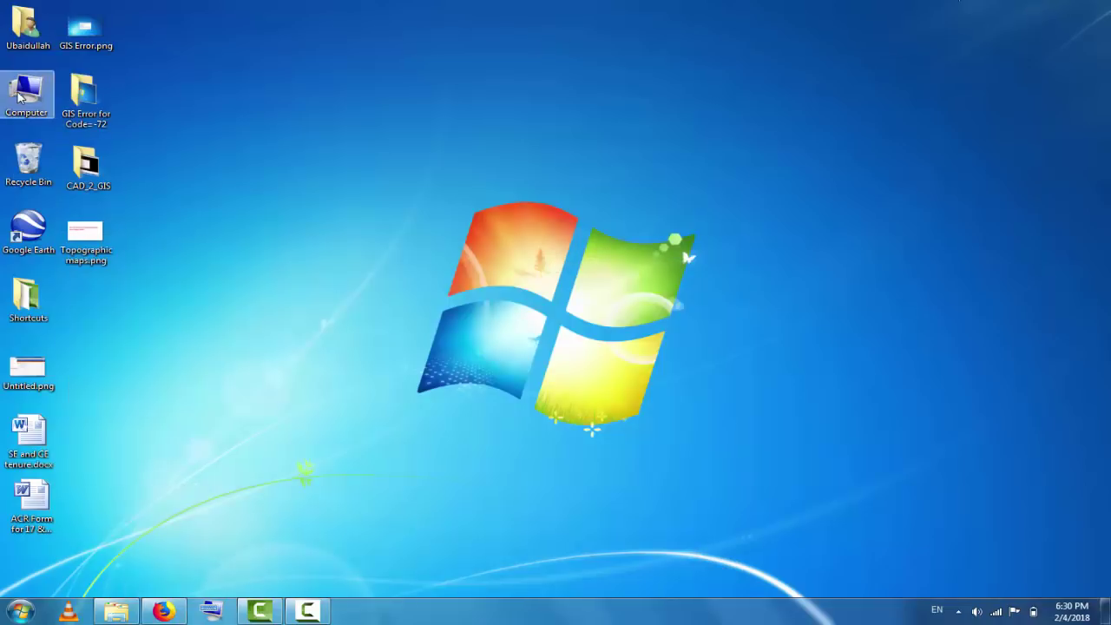
double_click(20, 97)
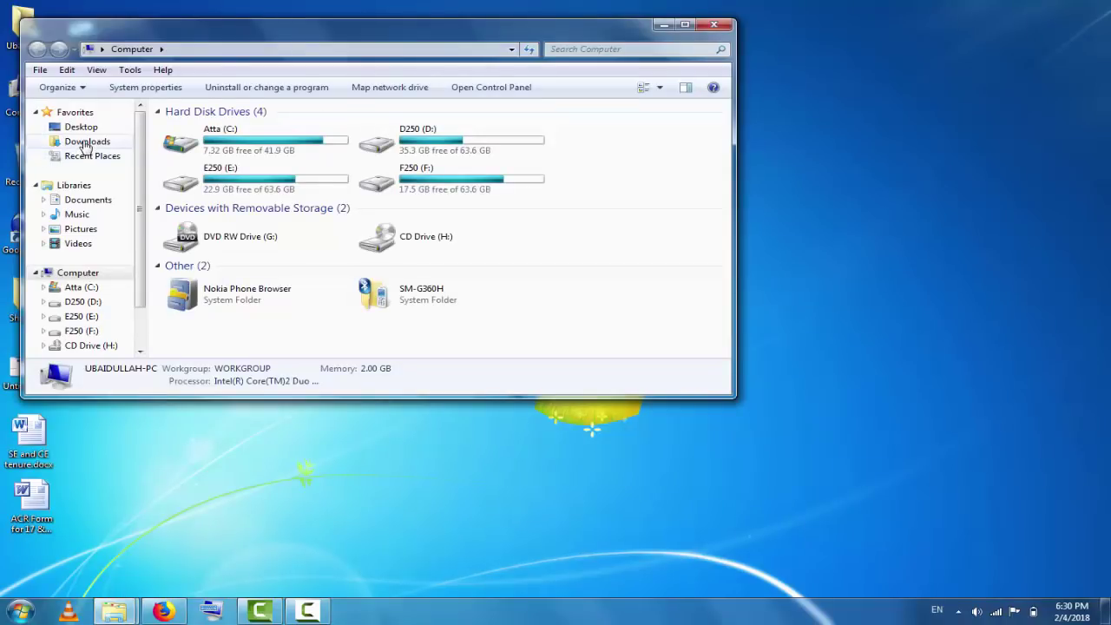
click(87, 142)
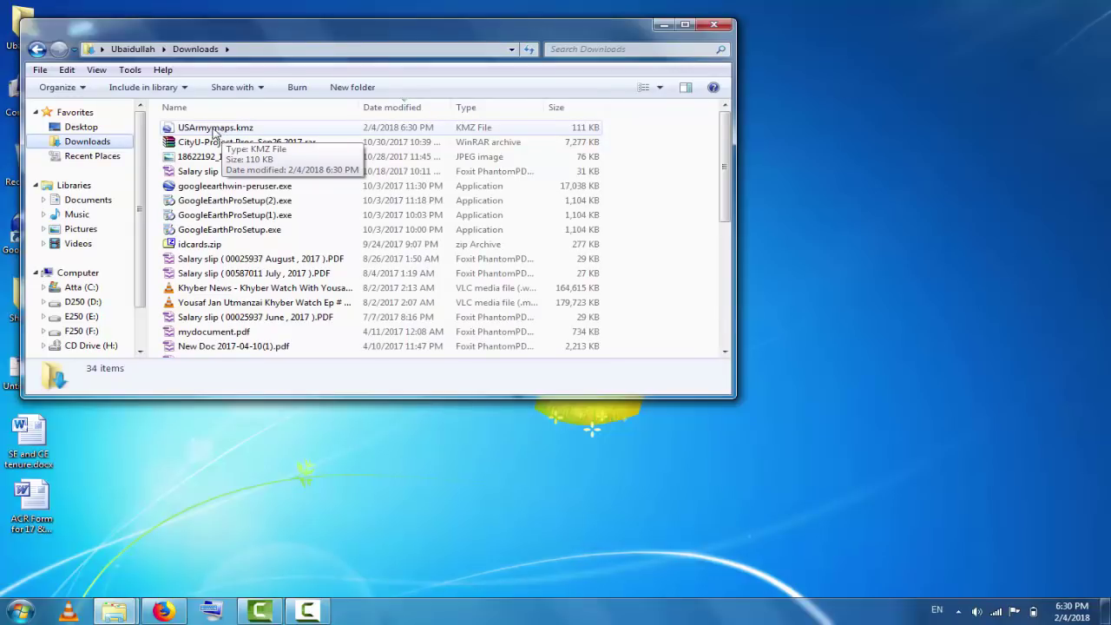
double_click(228, 130)
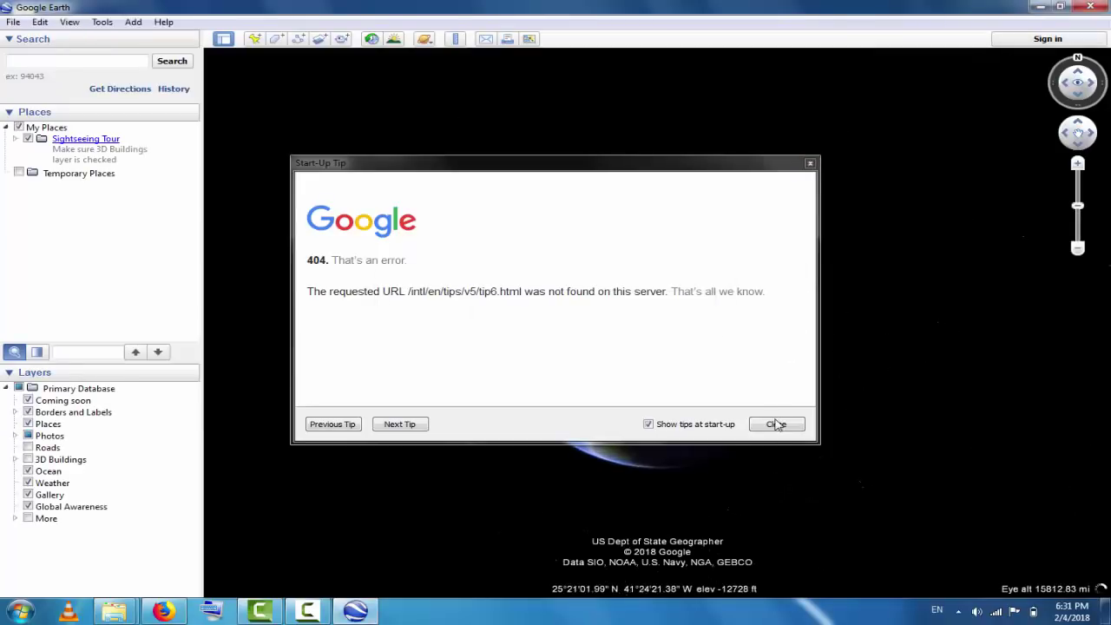
Step: Dismiss the start-up tip and expand US Army maps v 15.kmz and its folder in Places
click(777, 425)
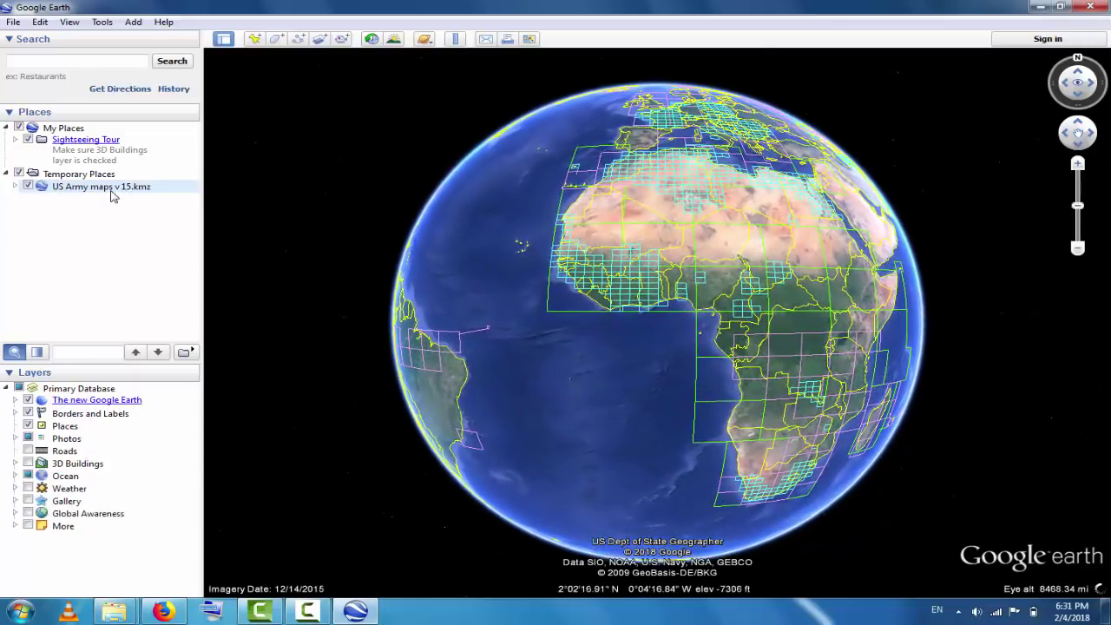
click(15, 187)
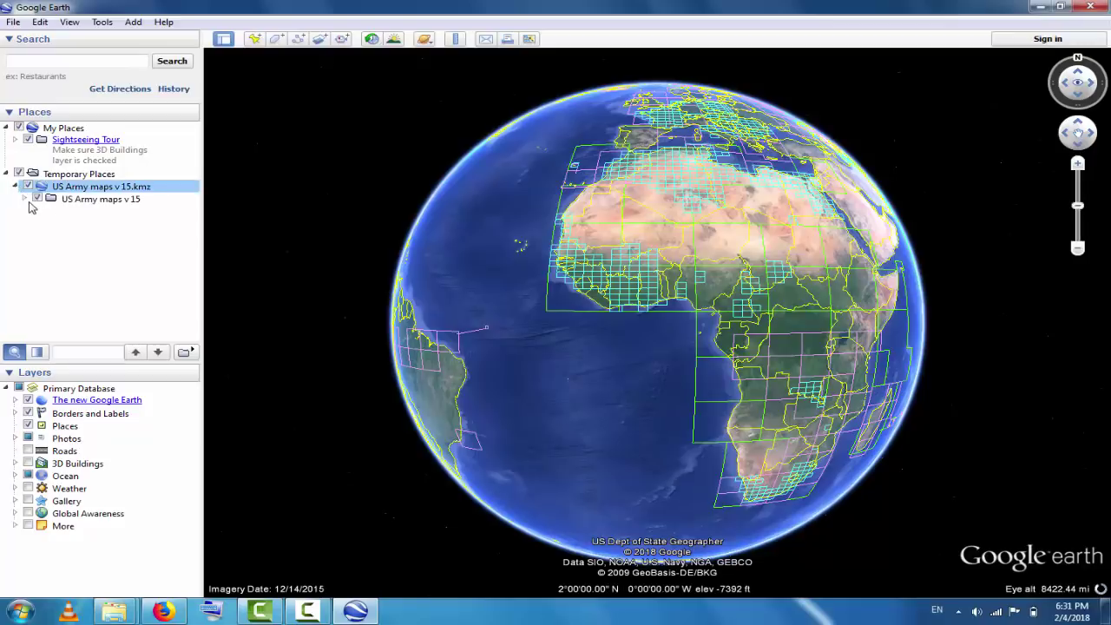
click(24, 199)
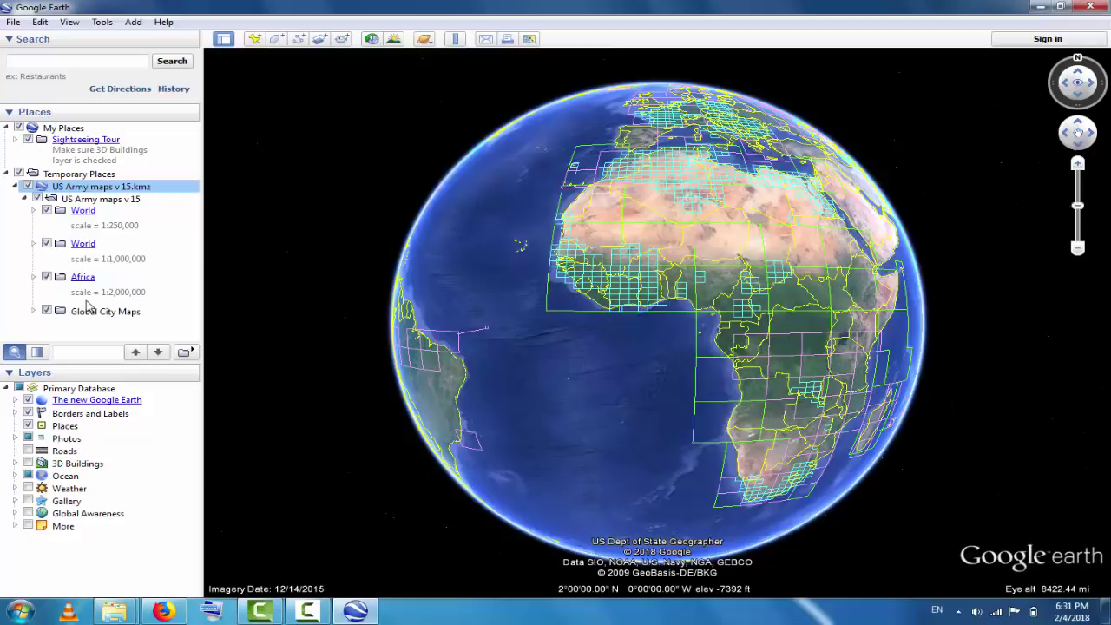
Step: Style the World 1:250,000 folder's grid lines red and slightly thicker
right_click(82, 216)
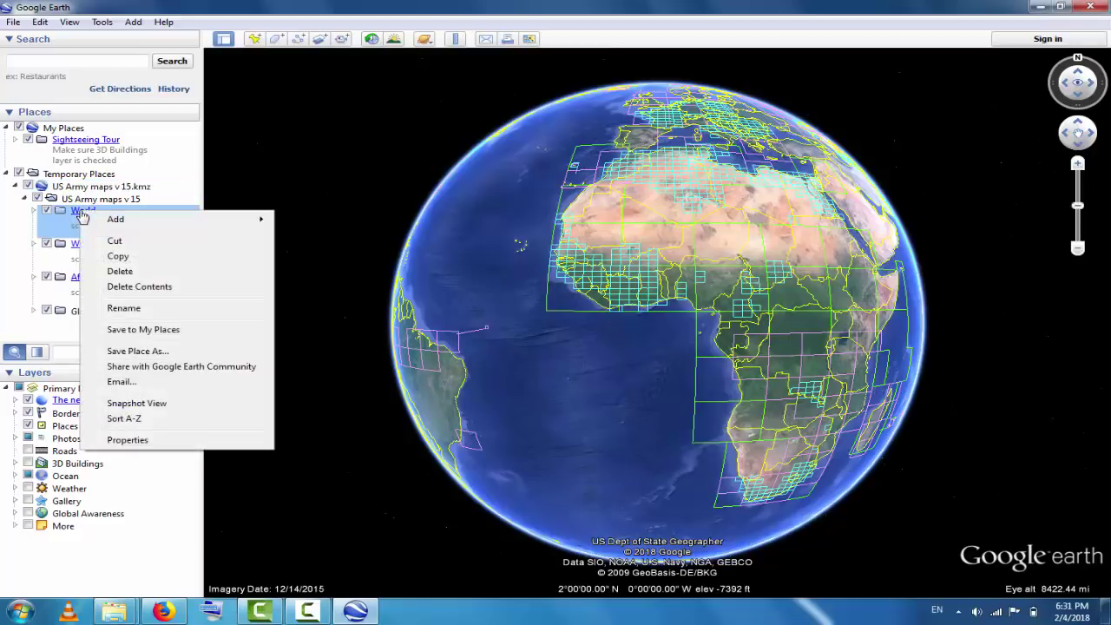
click(127, 440)
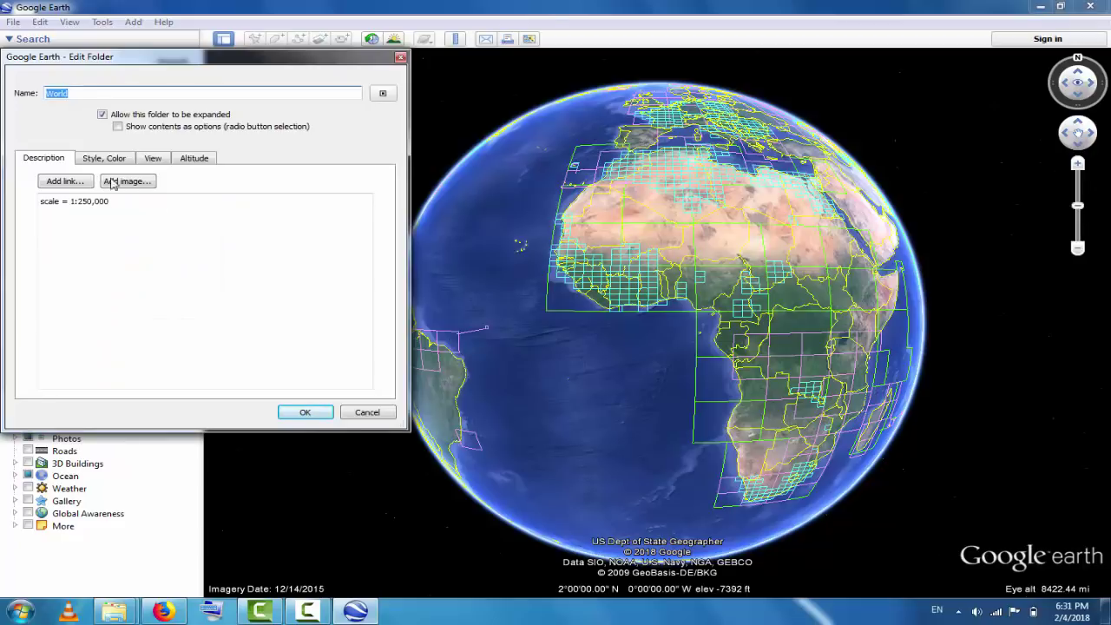
click(98, 159)
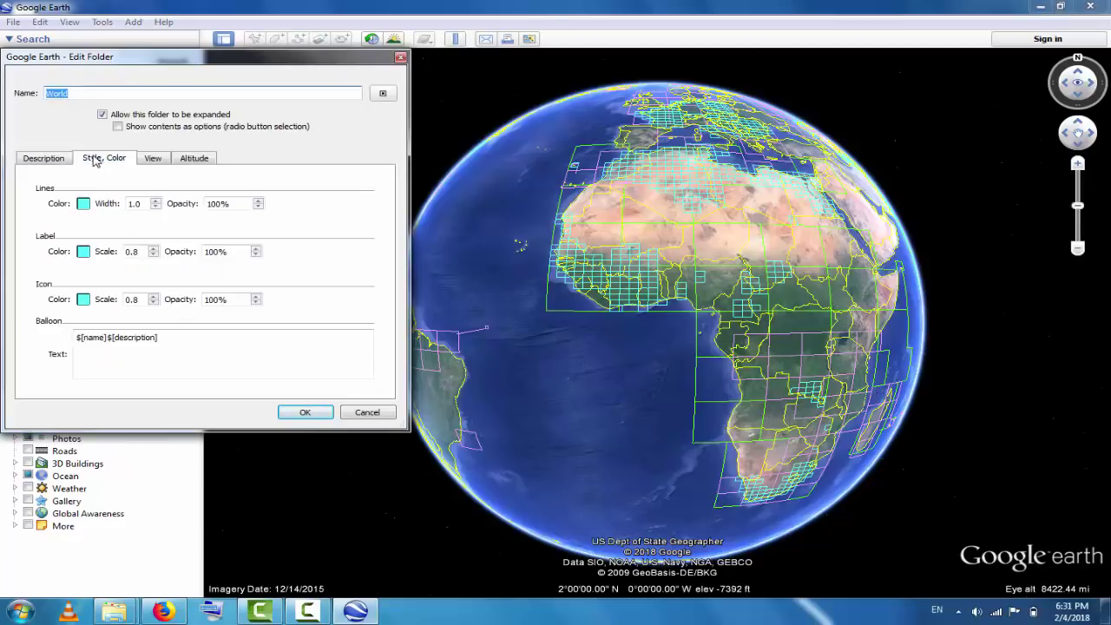
click(84, 204)
click(50, 198)
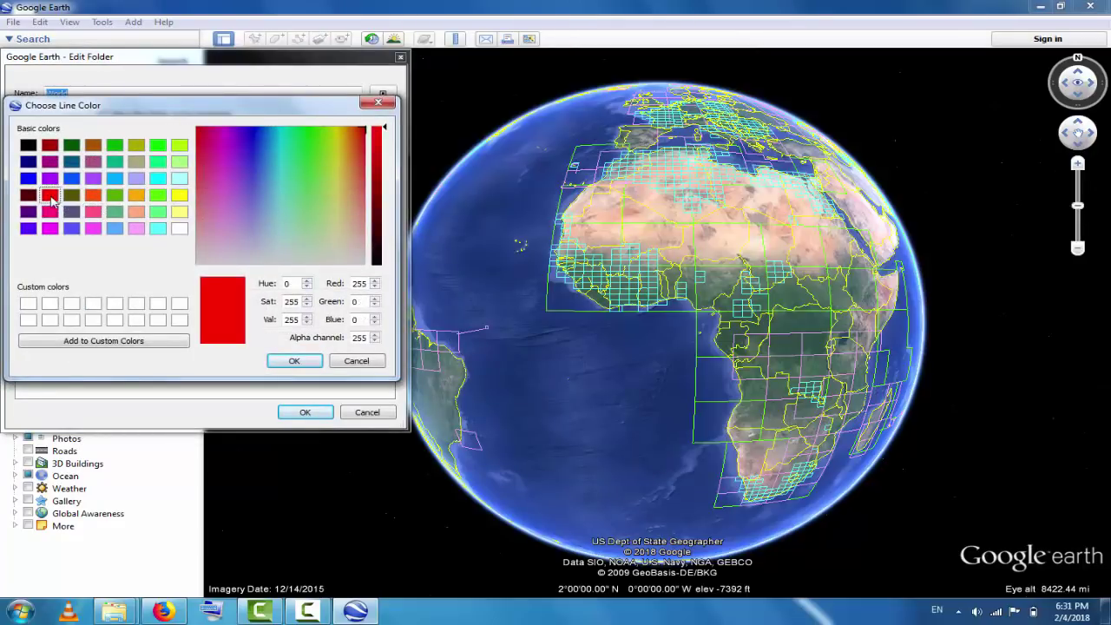
click(294, 361)
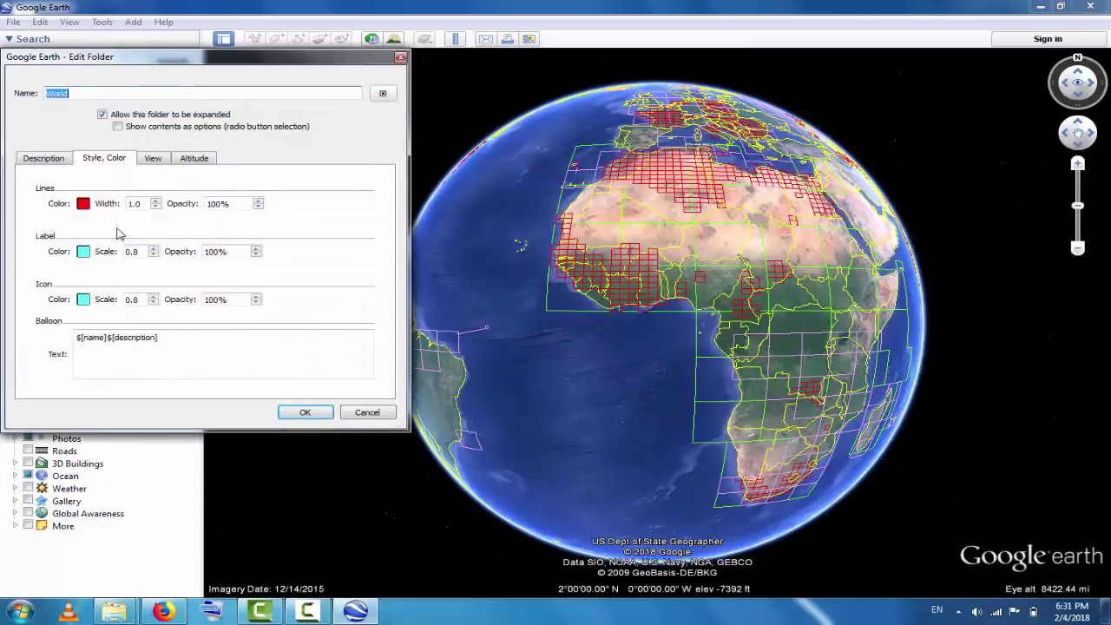
click(156, 202)
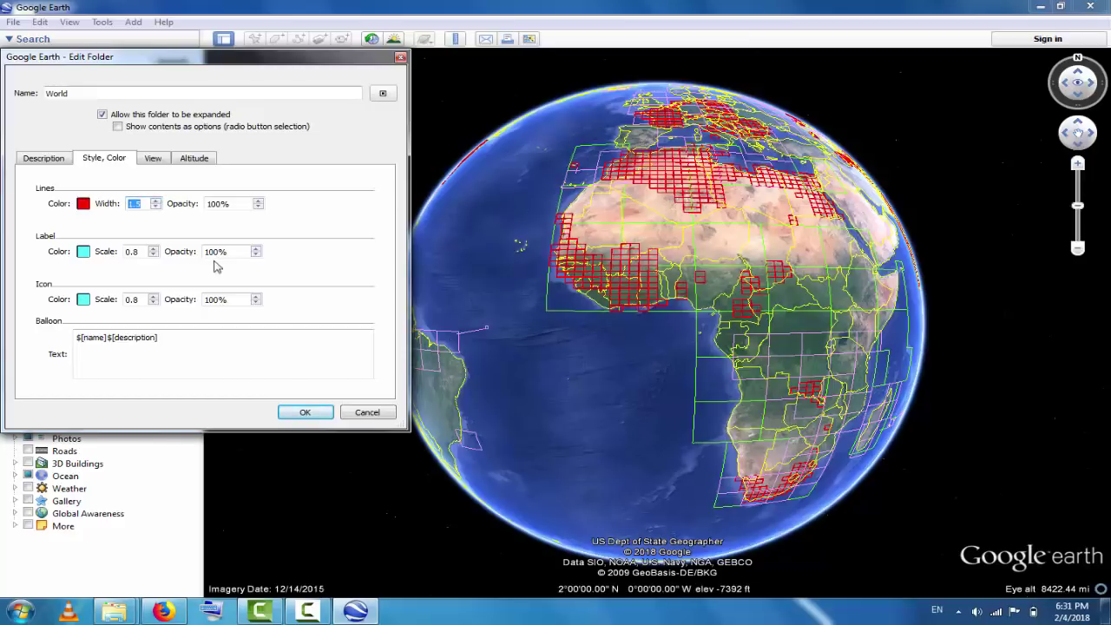
click(304, 414)
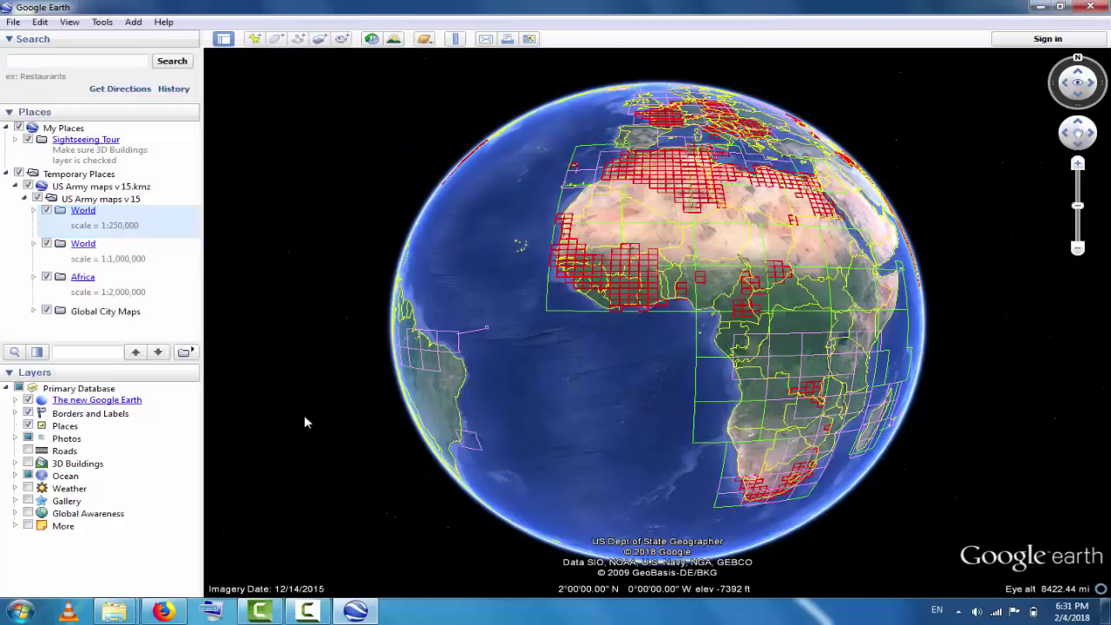
Step: Style the World 1:1,000,000 folder's grid lines yellow and slightly thicker
right_click(81, 247)
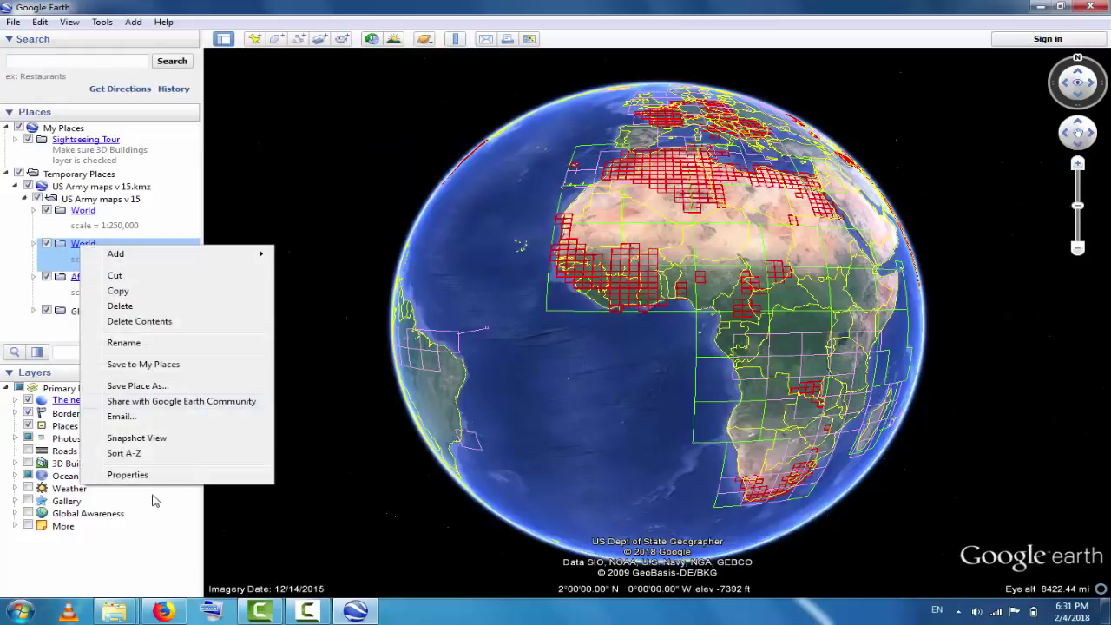
click(128, 476)
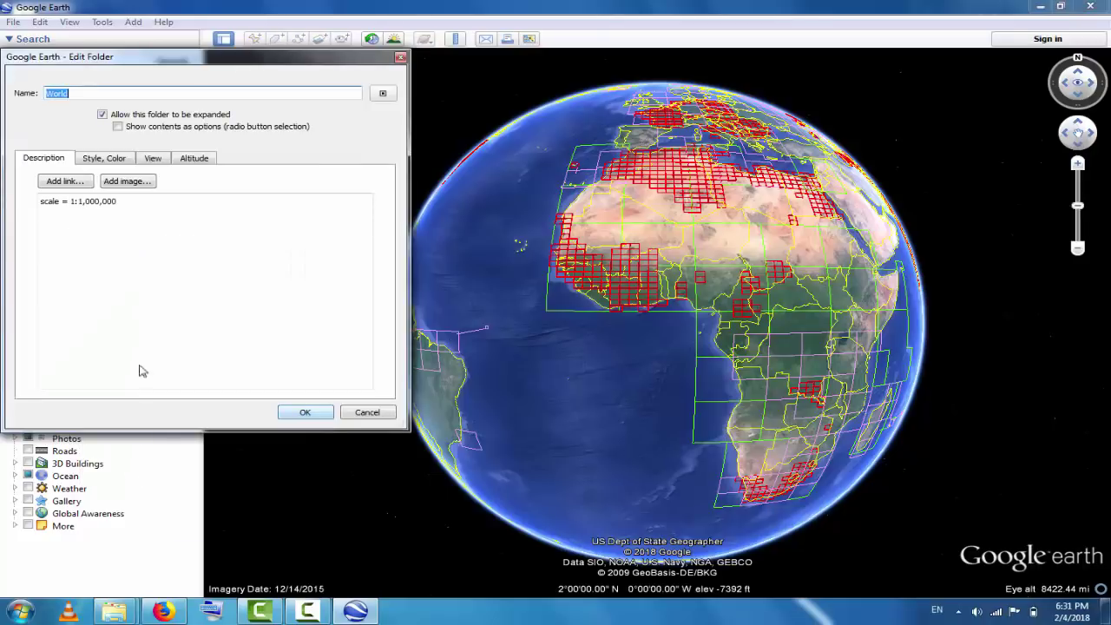
click(103, 159)
click(84, 204)
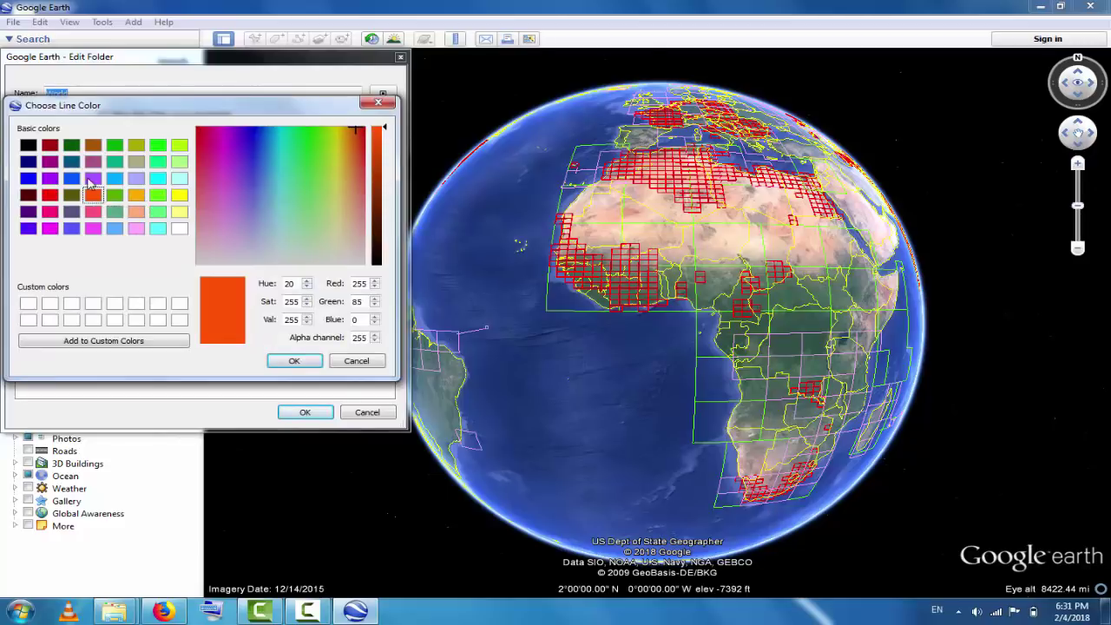
click(179, 195)
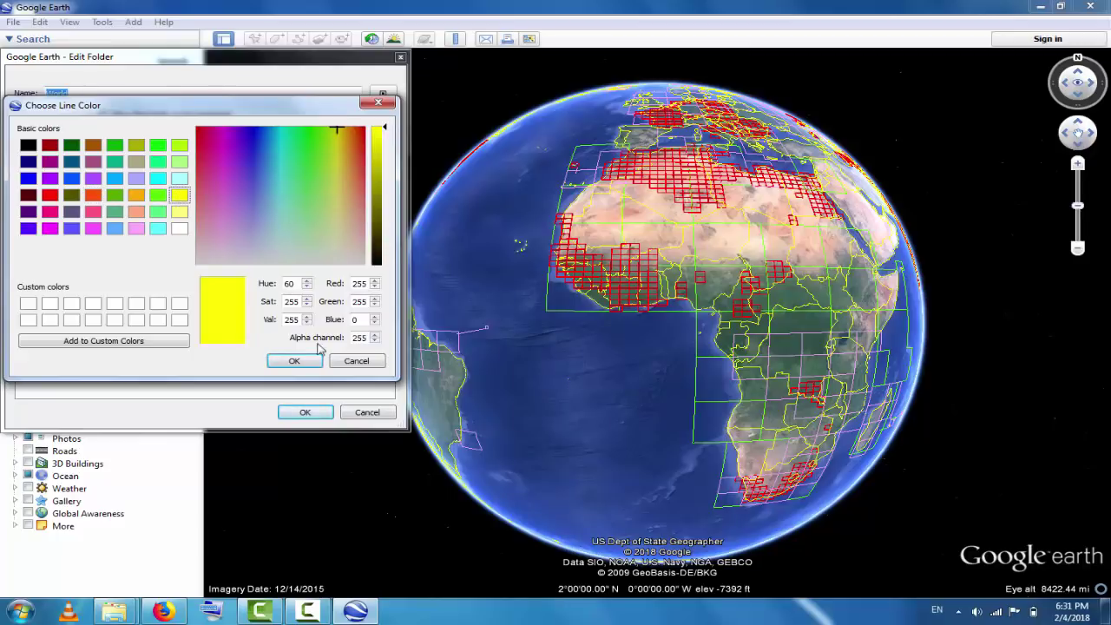
click(294, 360)
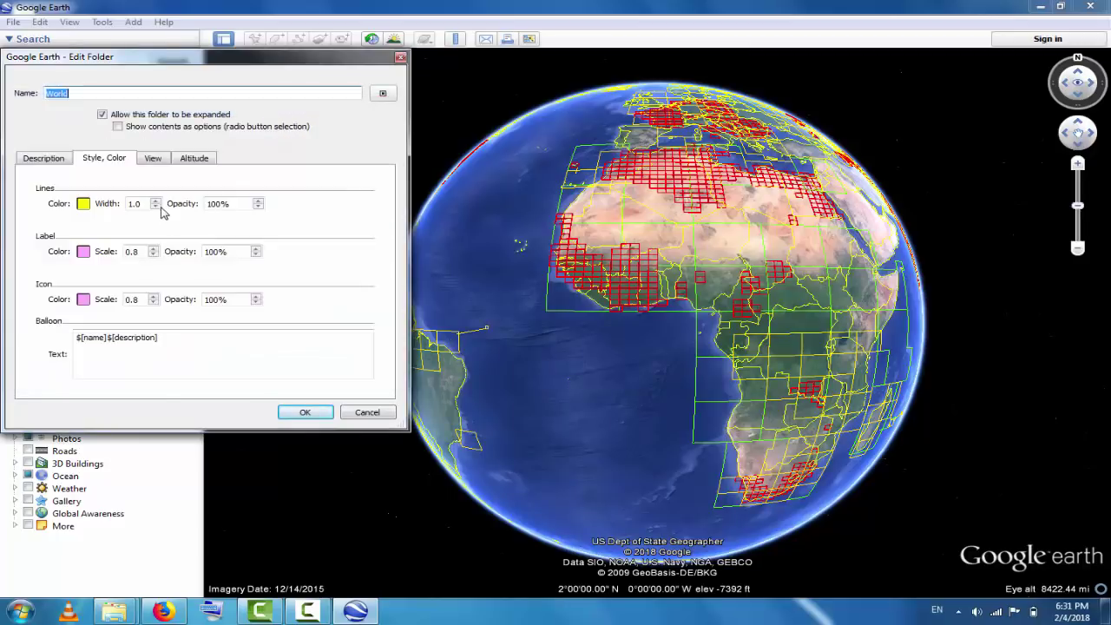
click(157, 202)
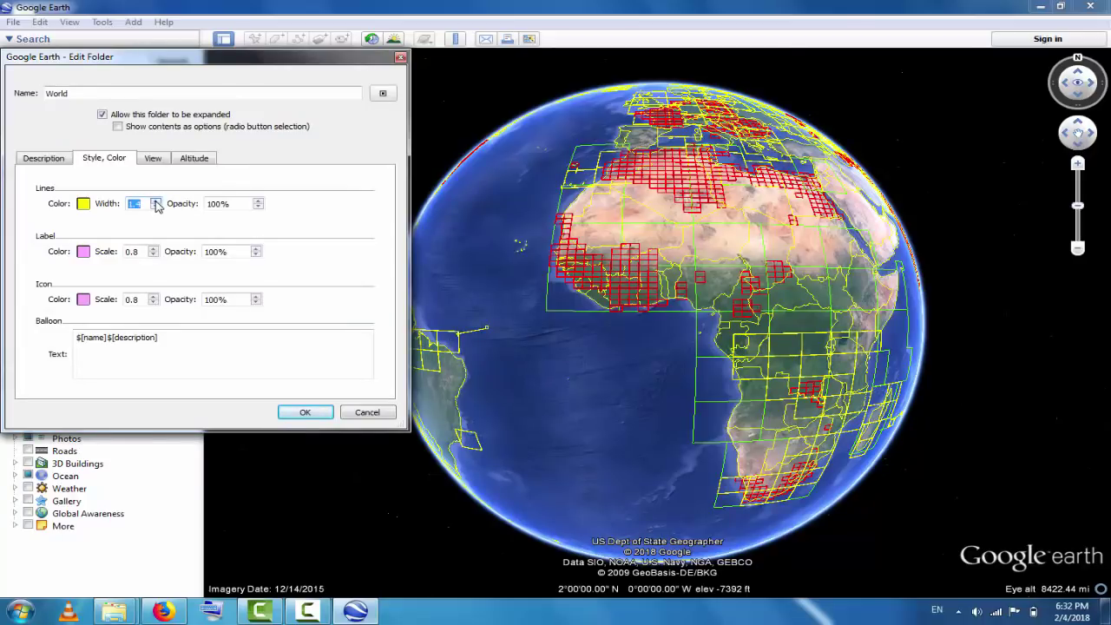
click(301, 413)
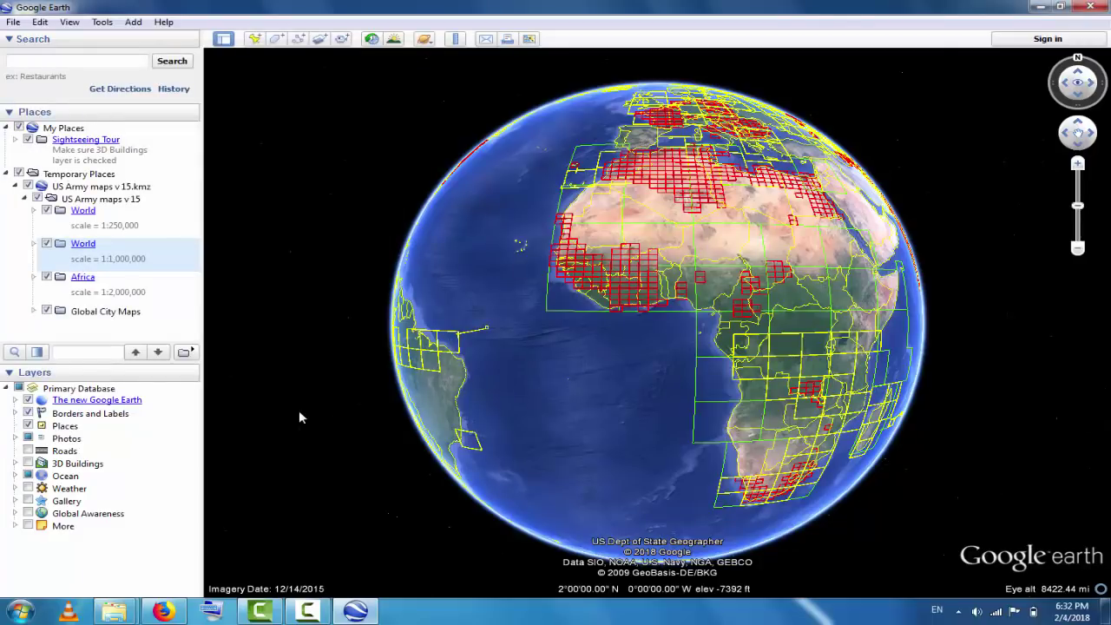
Step: Replace the old Sargodha search with 'Mianwali, Punjab, Pakistan' and fly there
click(67, 59)
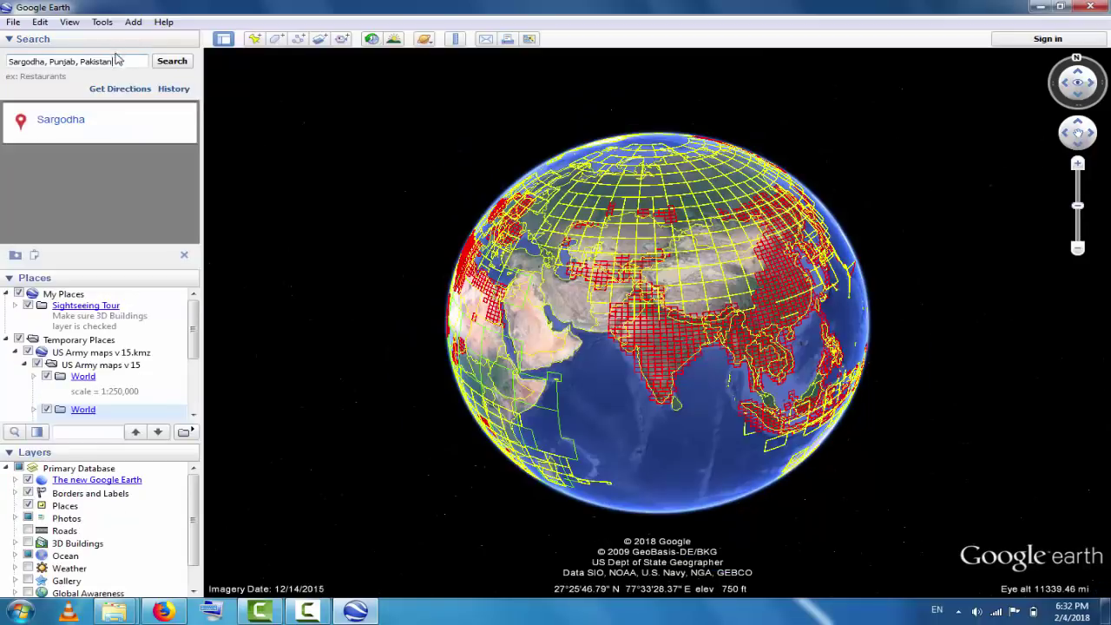
drag(117, 61, 2, 48)
key(BackSpace)
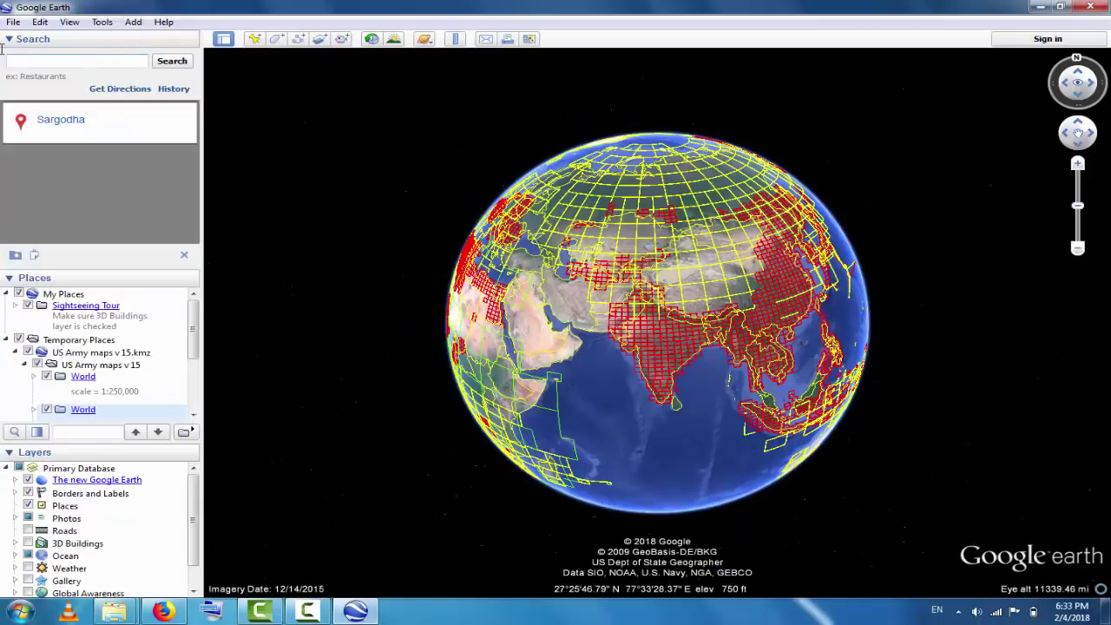
text(MI)
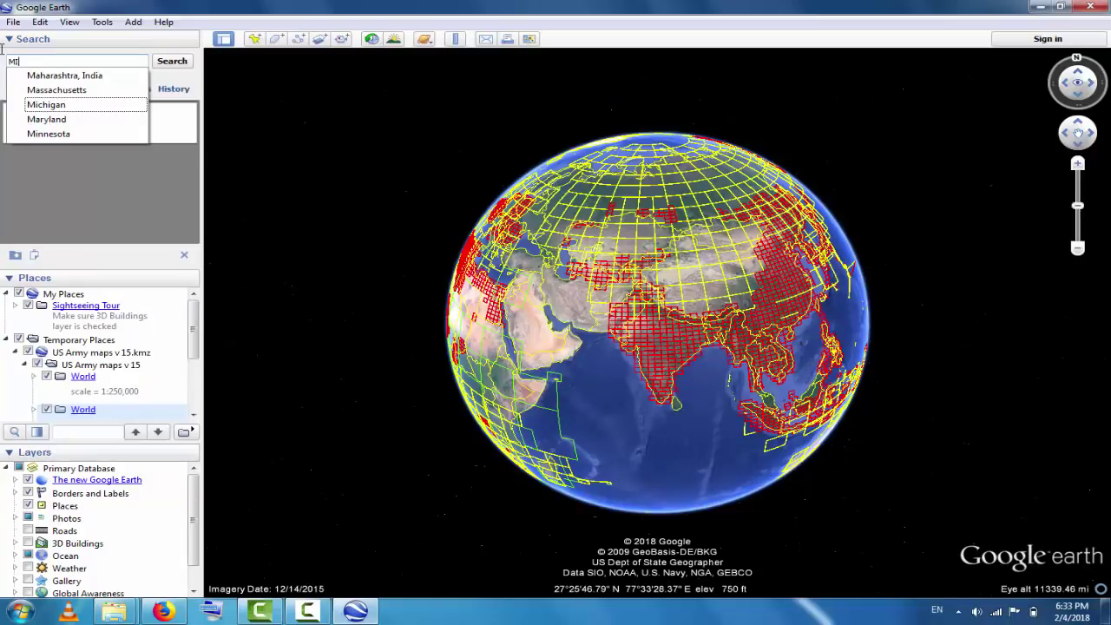
text(AMIANWA)
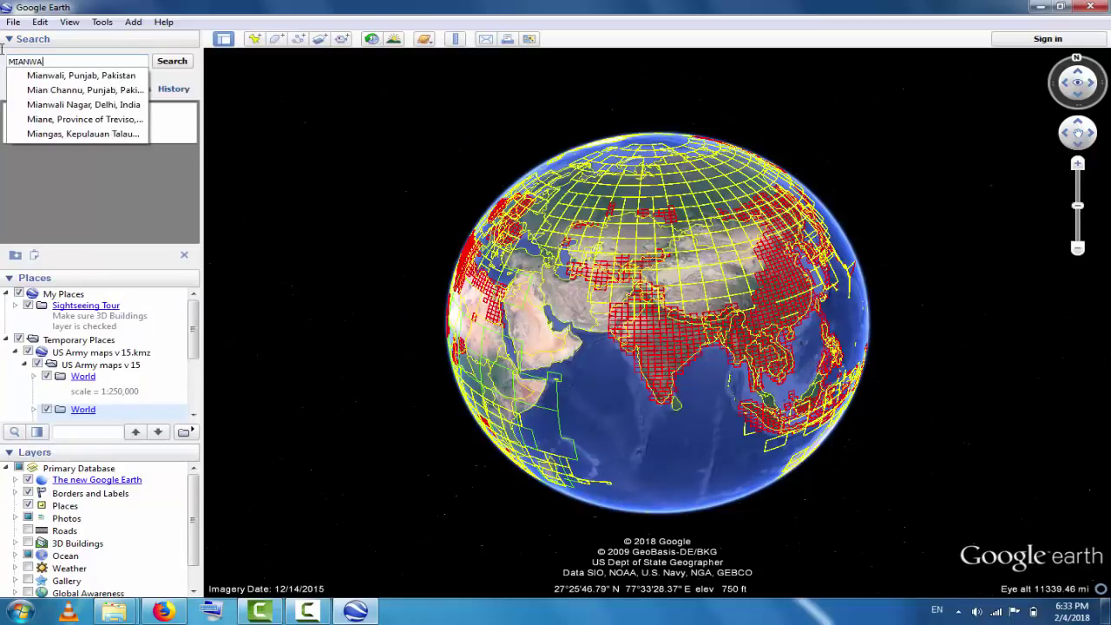
click(87, 77)
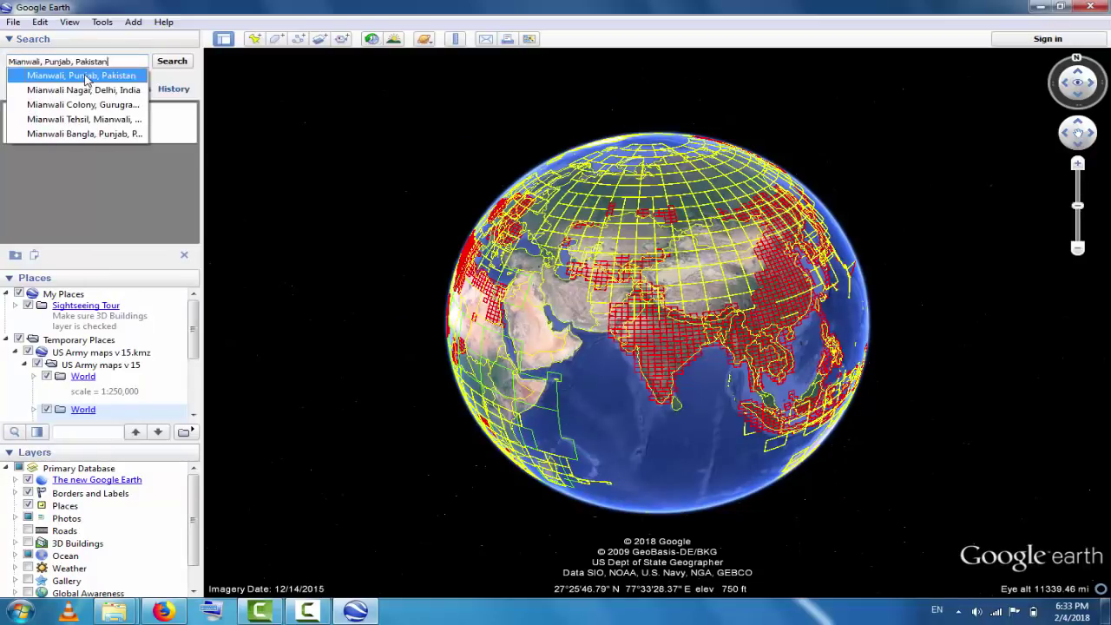
click(178, 67)
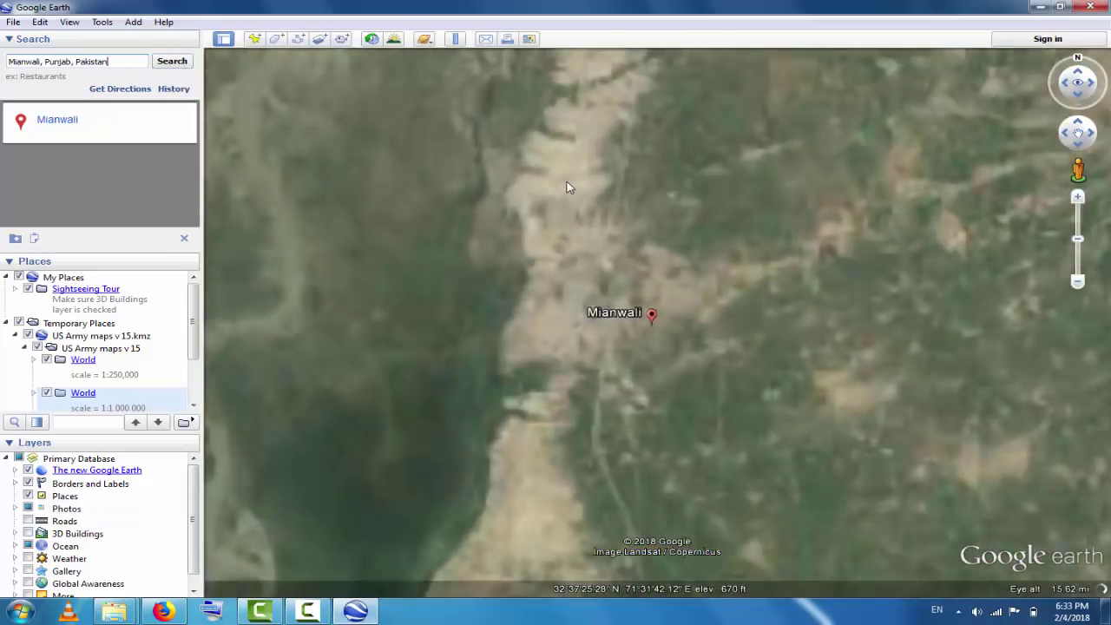
Step: Copy the Map link of grid sheet NI 42-16: Mianwali and select Firefox's address bar
scroll(573, 200, down, 4)
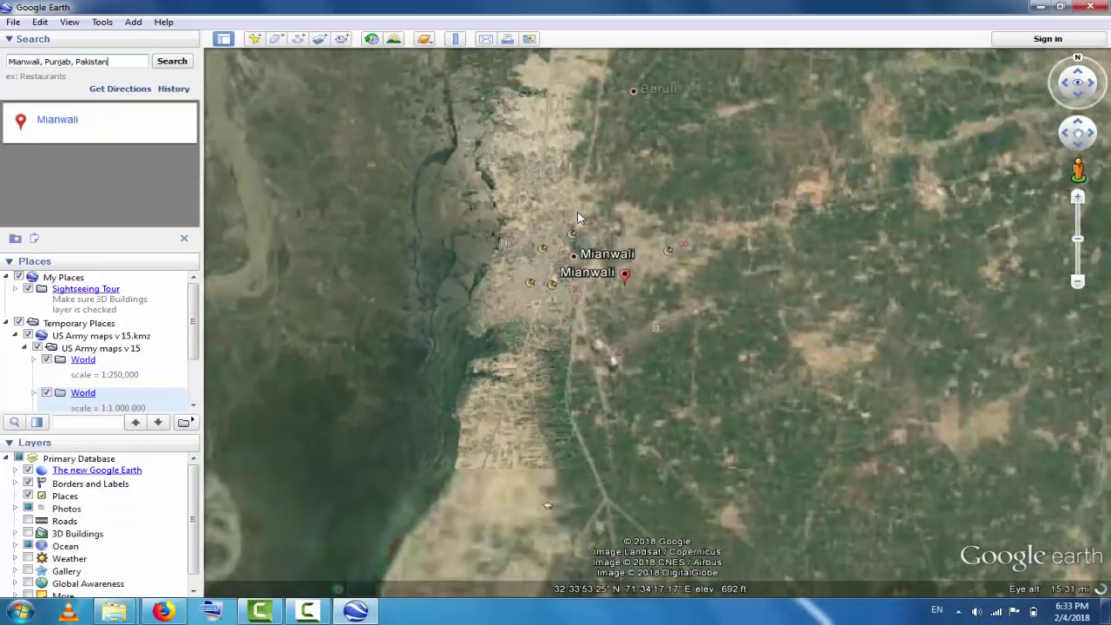
scroll(577, 215, down, 5)
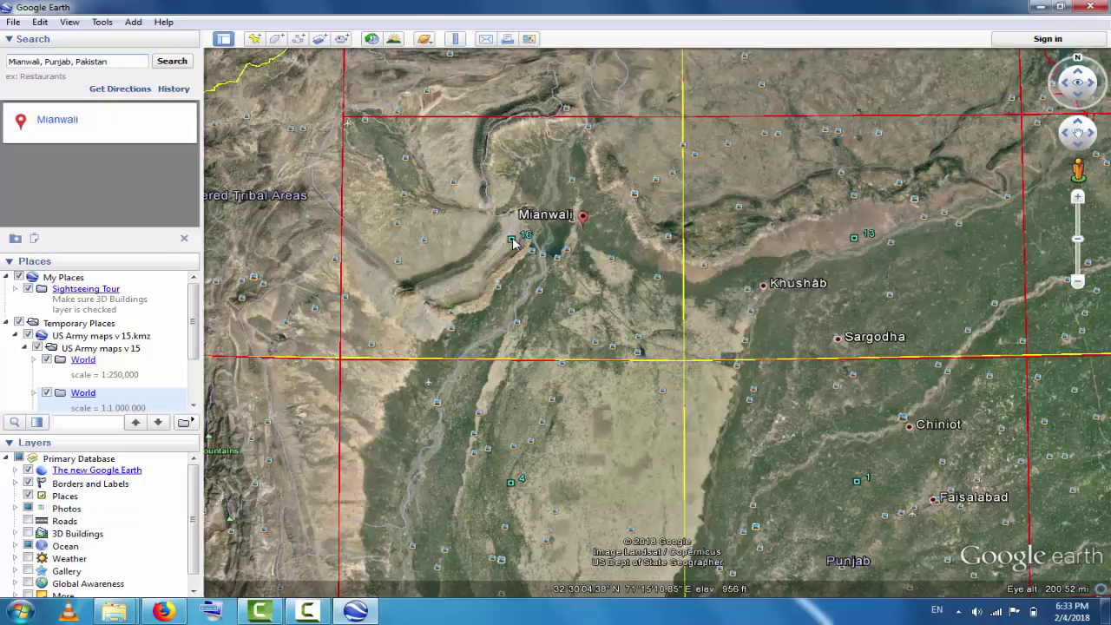
click(513, 243)
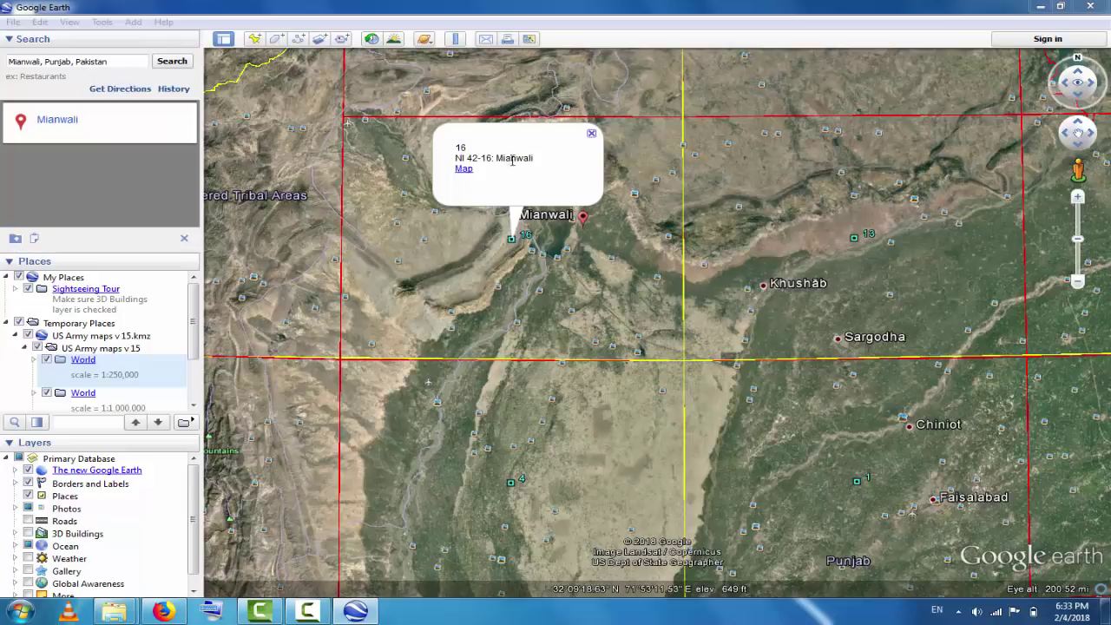
right_click(465, 172)
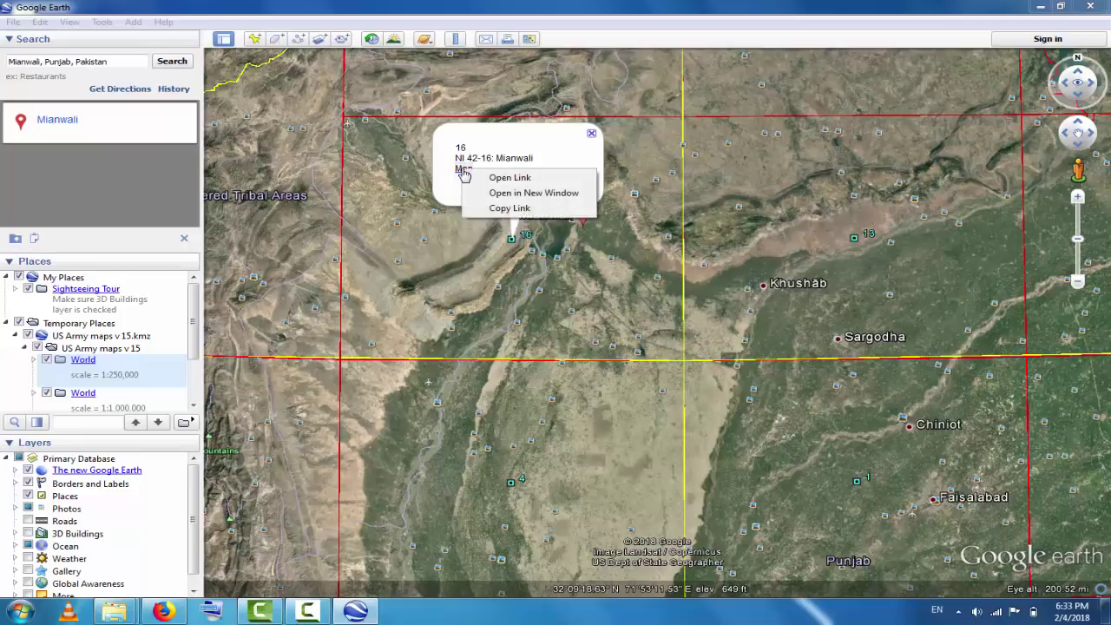
click(512, 209)
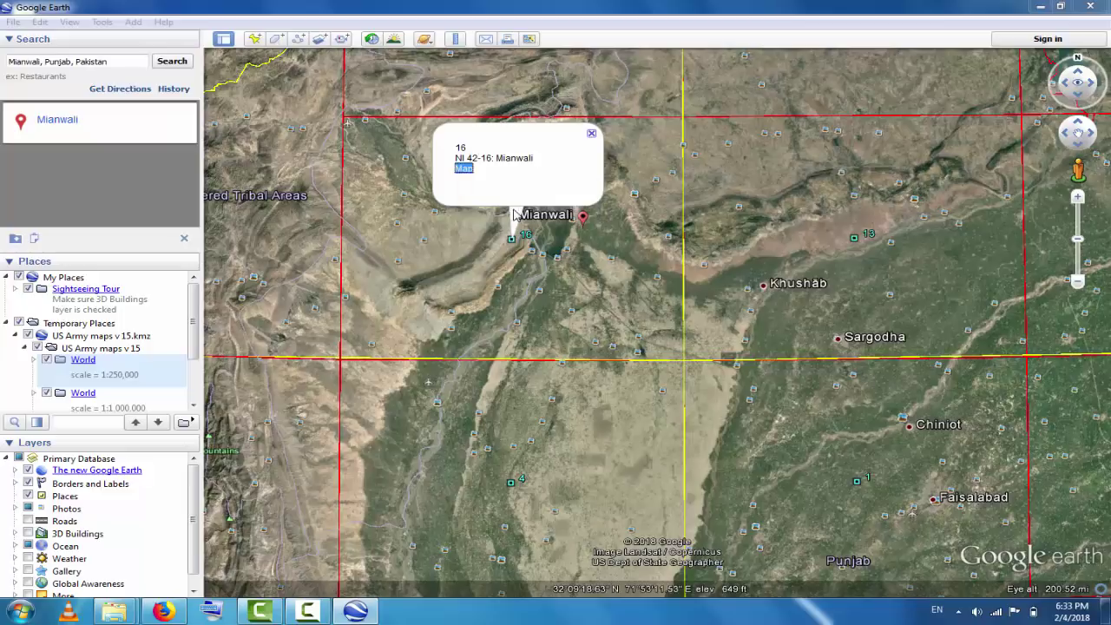
click(161, 613)
click(421, 51)
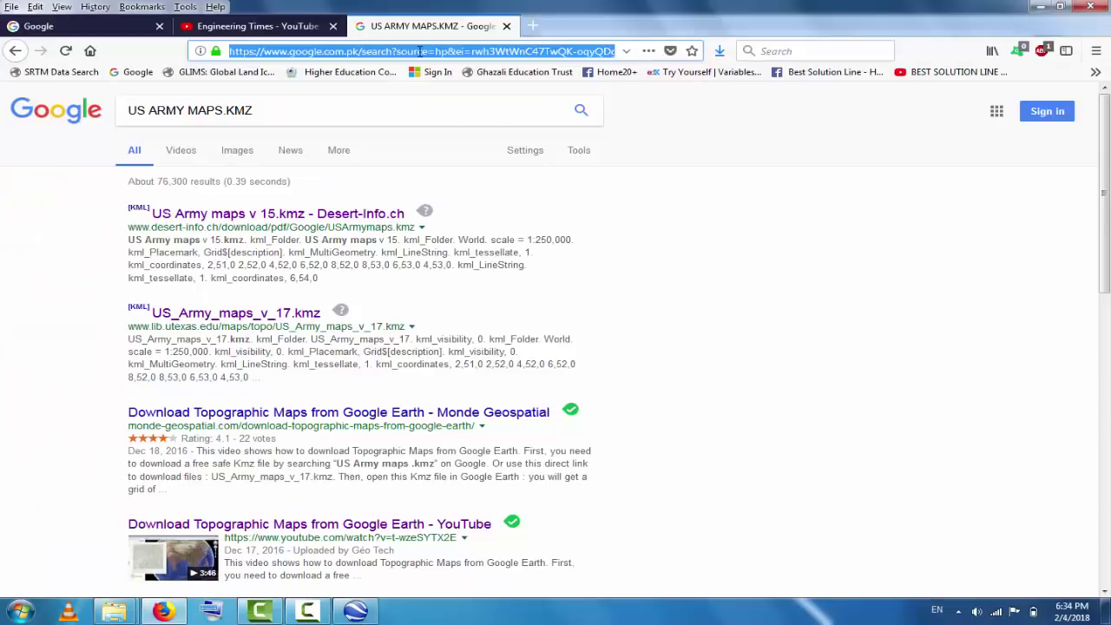
Step: Load the pasted ni-42-16.jpg link and fit the whole Mianwali map sheet in view
key(ctrl+v)
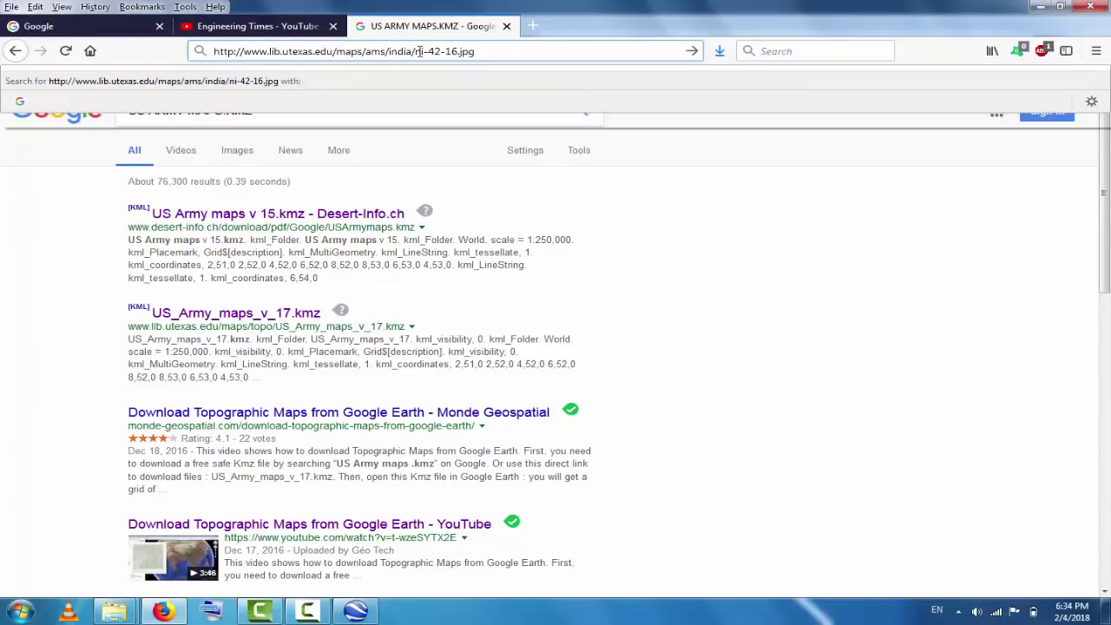
key(Return)
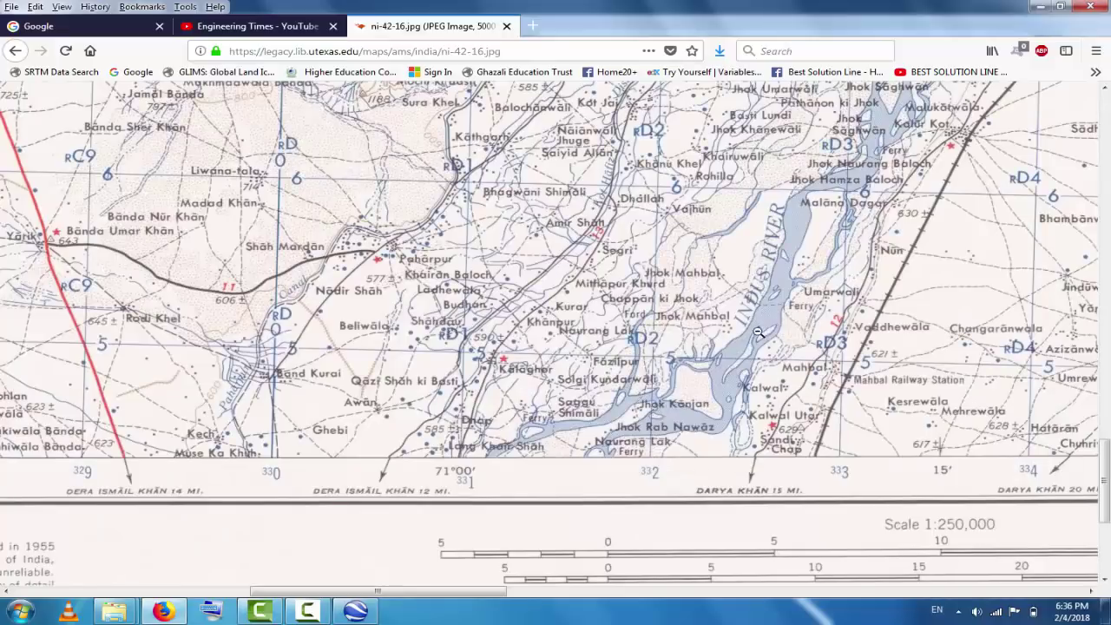
scroll(758, 332, down, 5)
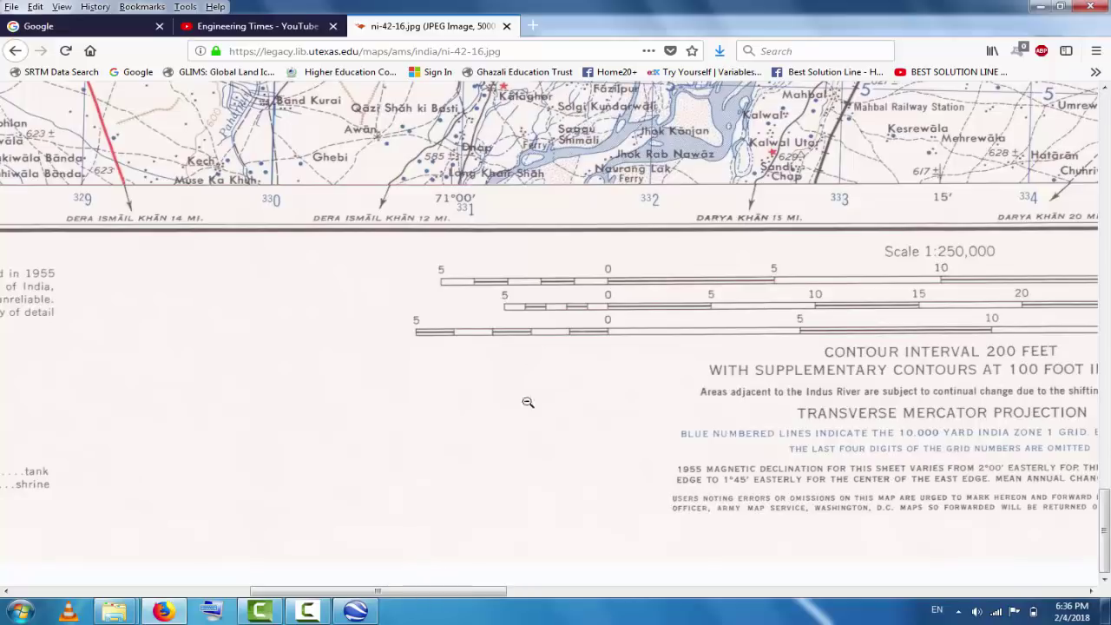
click(529, 454)
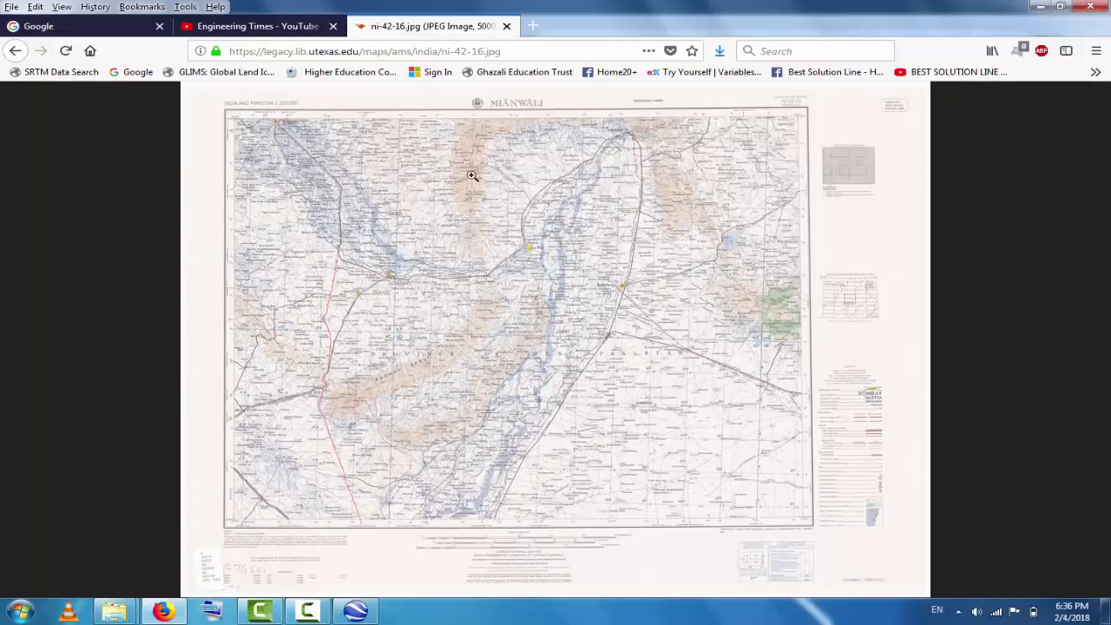
Step: Save the map image to the Desktop, replacing the default ni-42-16 name with 'Mianwali Map'
right_click(500, 218)
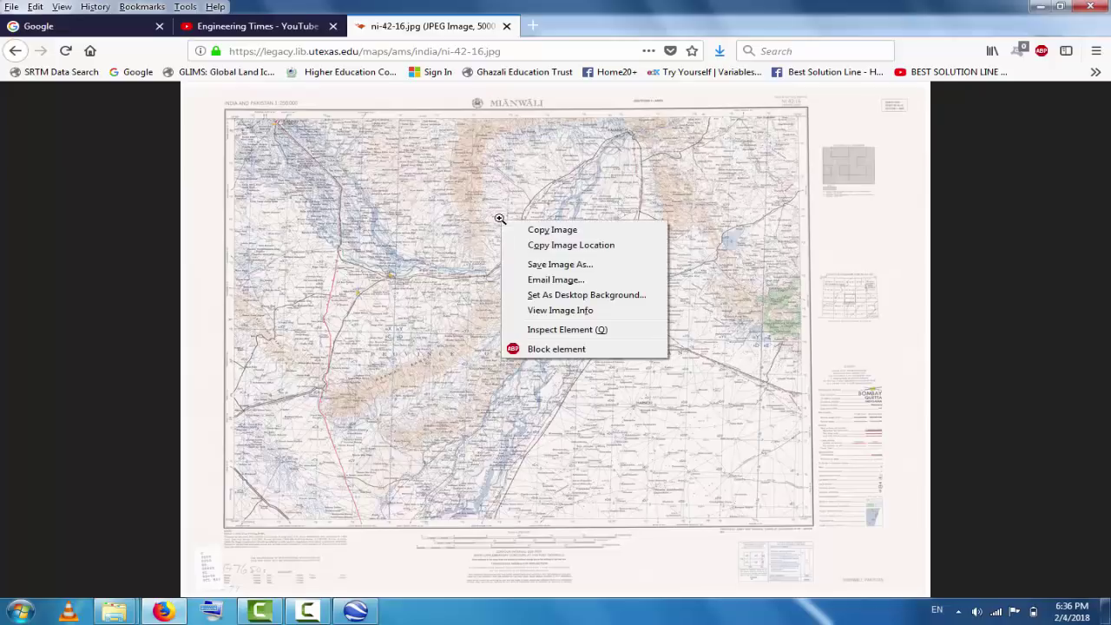
click(549, 265)
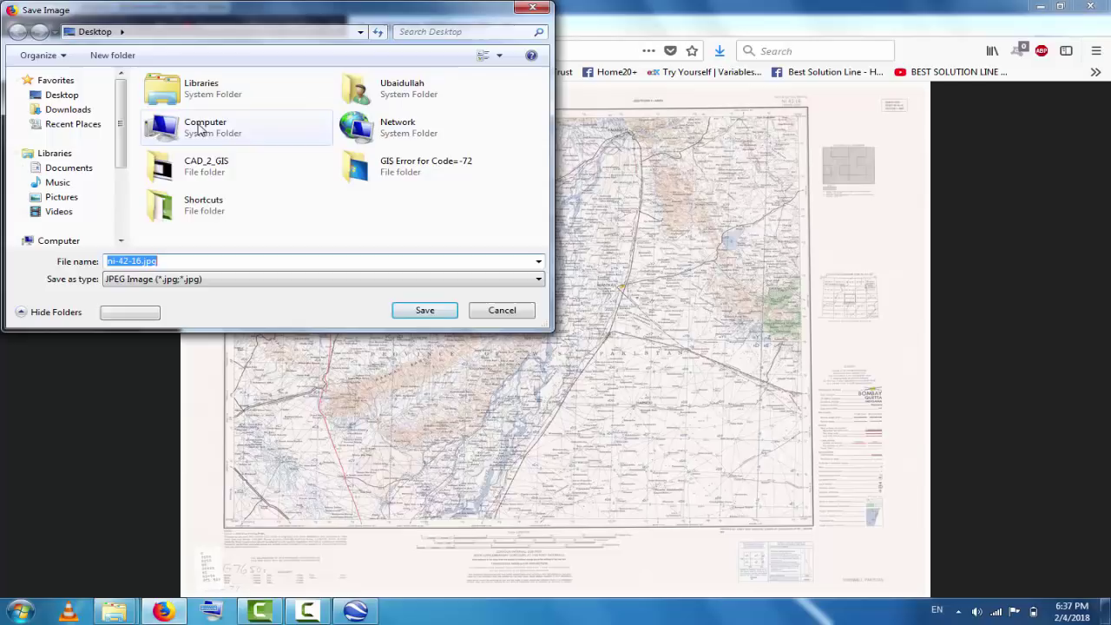
click(58, 97)
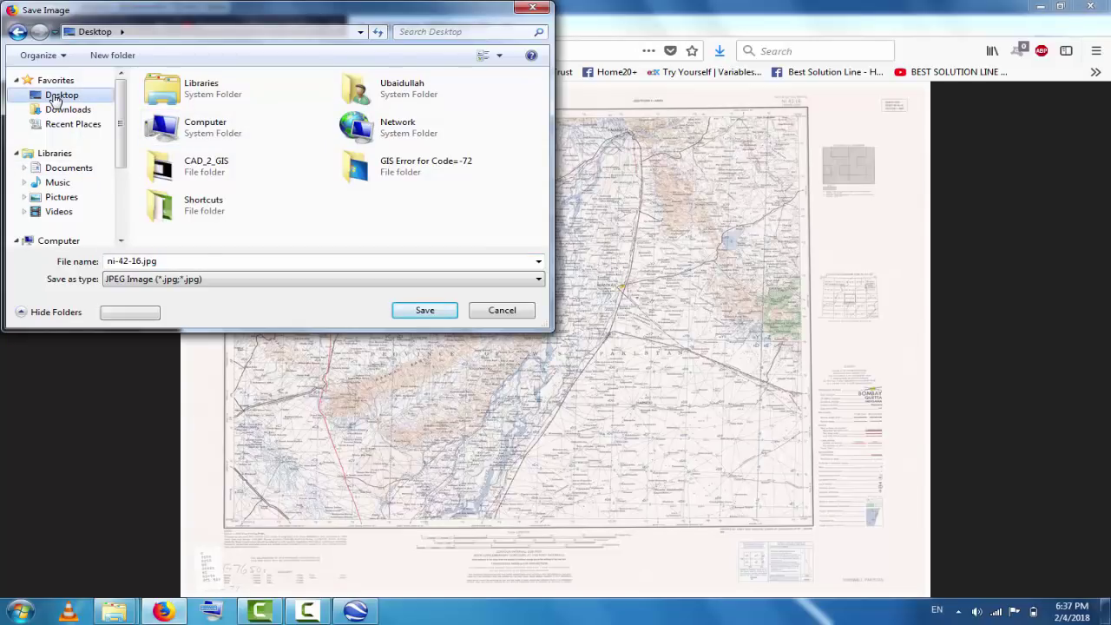
click(143, 262)
click(141, 262)
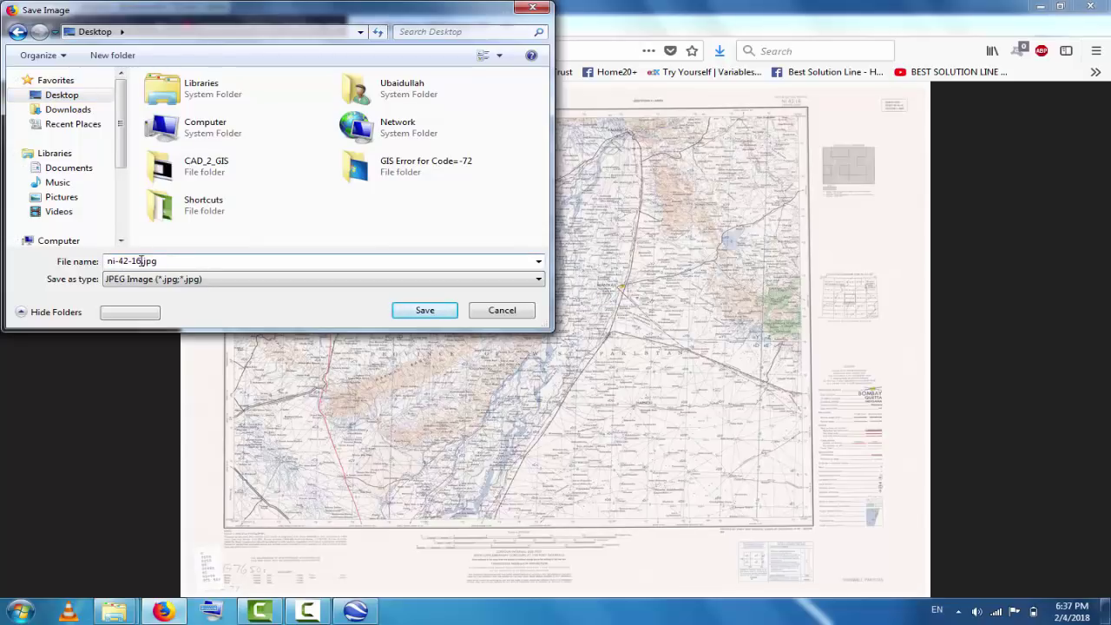
key(BackSpace)
key(BackSpace)
key(BackSpace)
key(BackSpace)
key(BackSpace)
key(BackSpace)
key(BackSpace)
key(BackSpace)
text(M)
key(Caps_Lock)
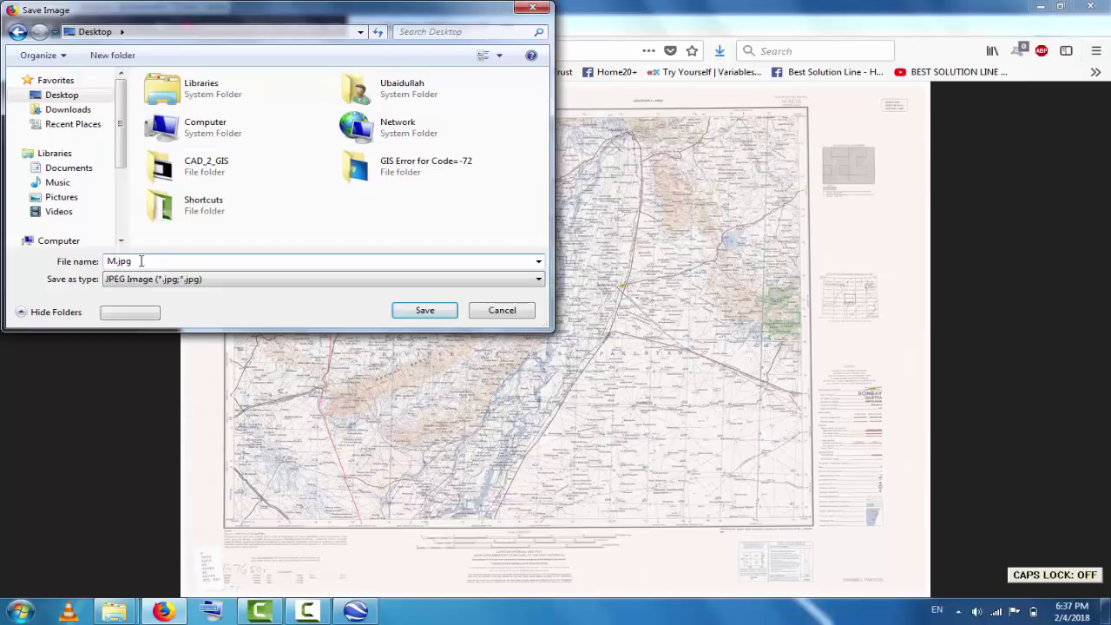
text(ianwali)
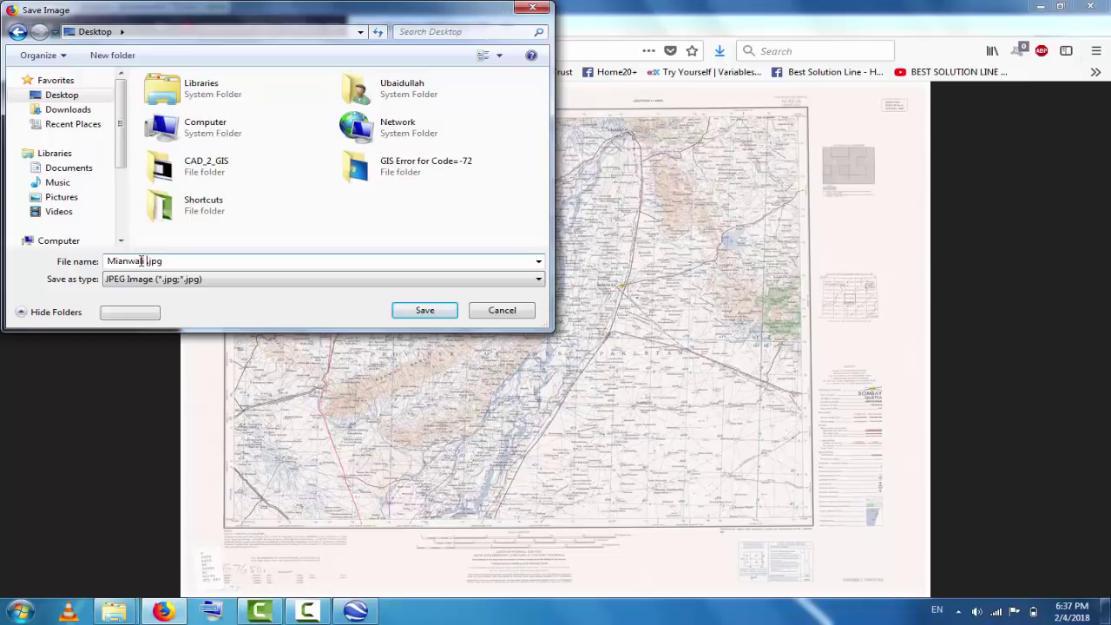
text( Map)
click(425, 311)
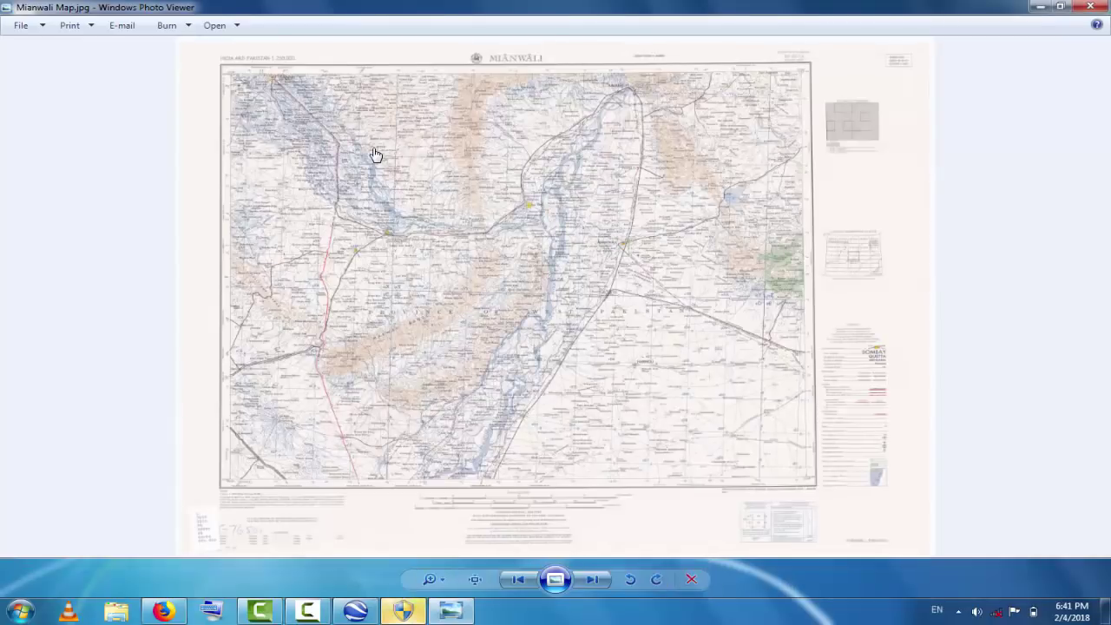
Step: Zoom in and out on the Mianwali map with the mouse wheel
scroll(375, 154, up, 5)
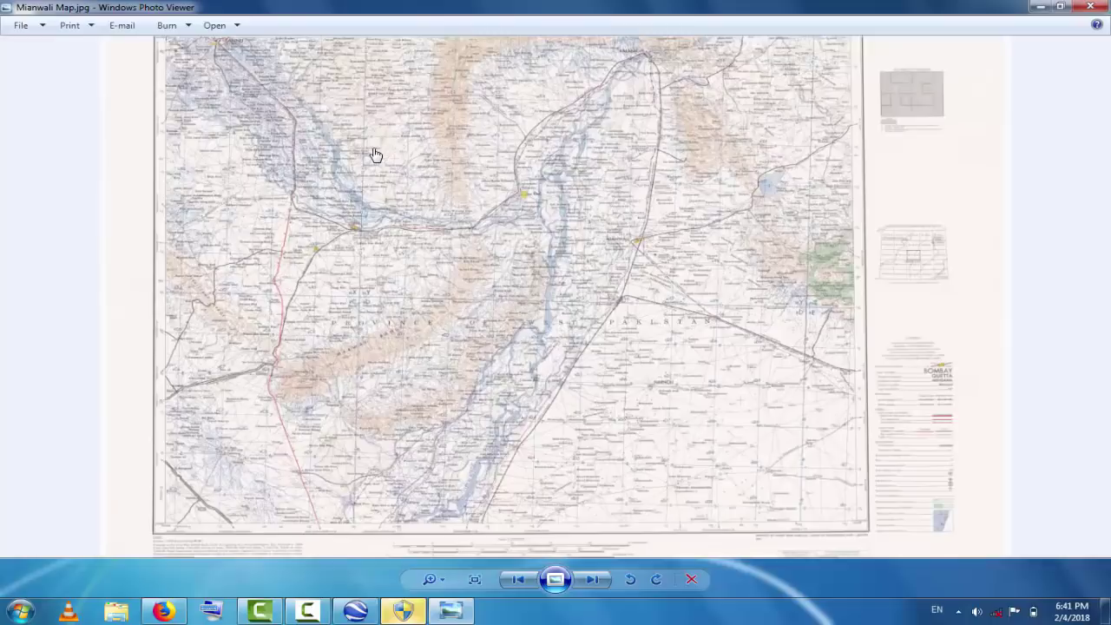
scroll(375, 154, down, 4)
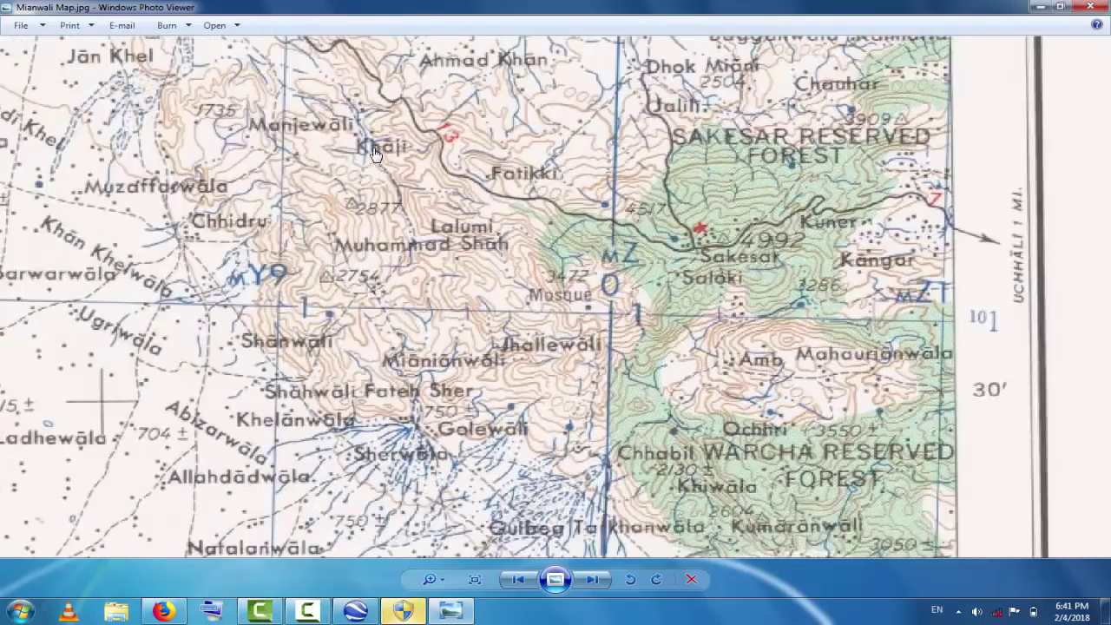
scroll(375, 155, up, 5)
scroll(375, 155, down, 2)
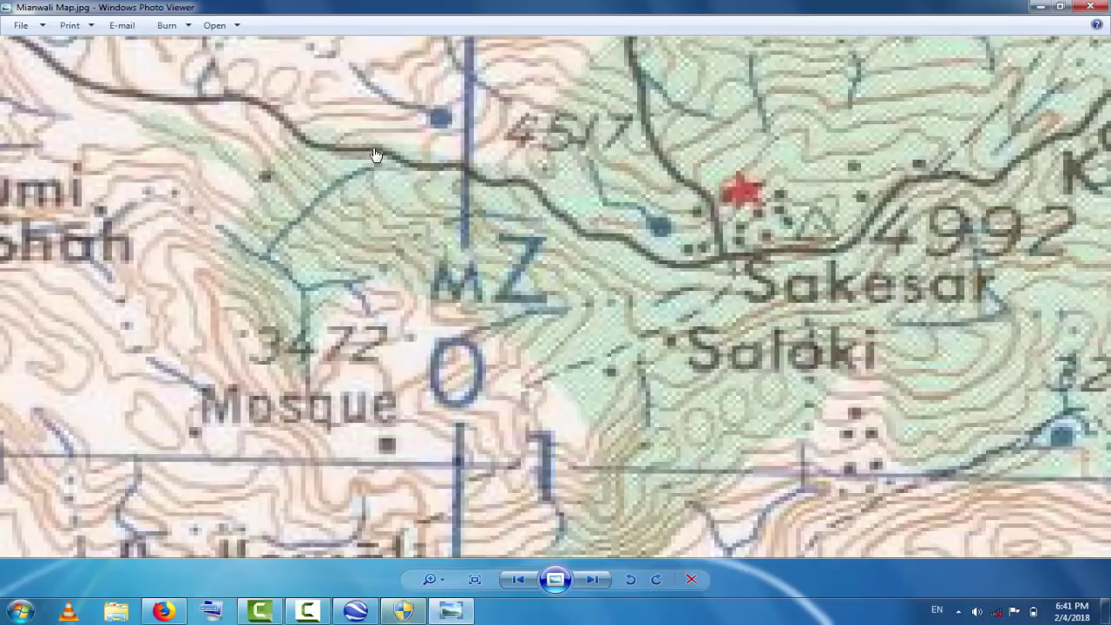
scroll(375, 155, down, 5)
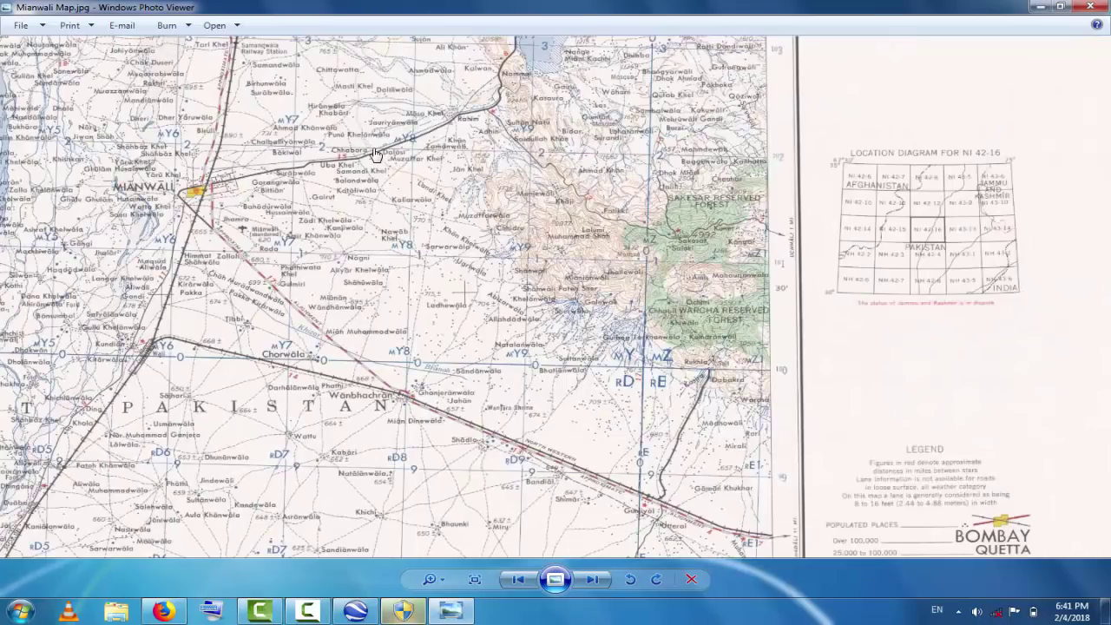
Step: Pan the enlarged map west and south, then fit the whole sheet with Ctrl+0
key(Left)
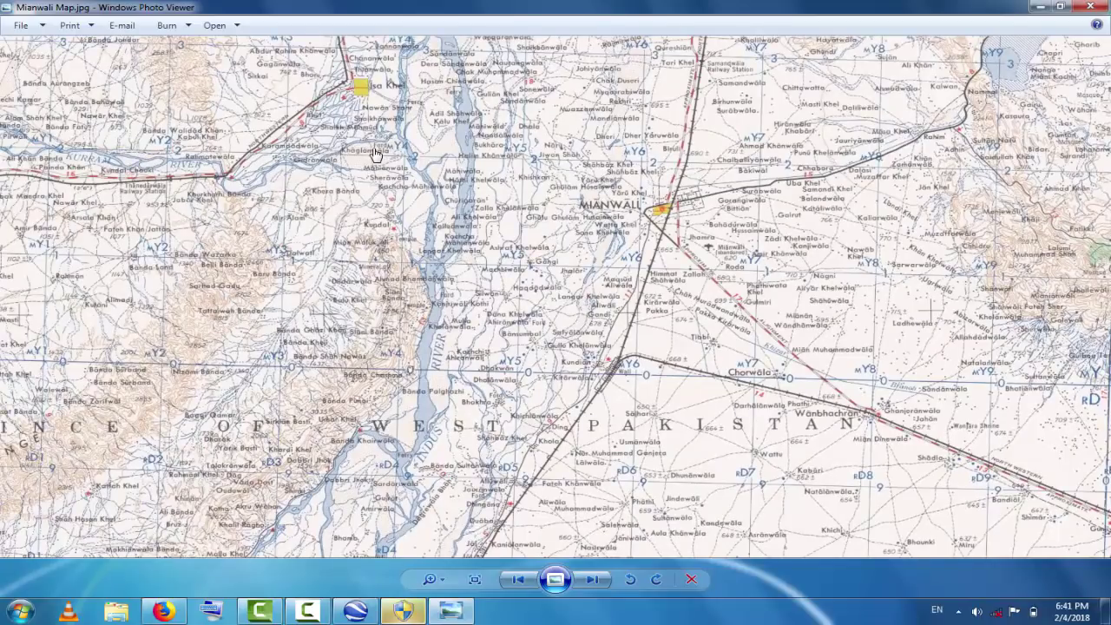
key(Left)
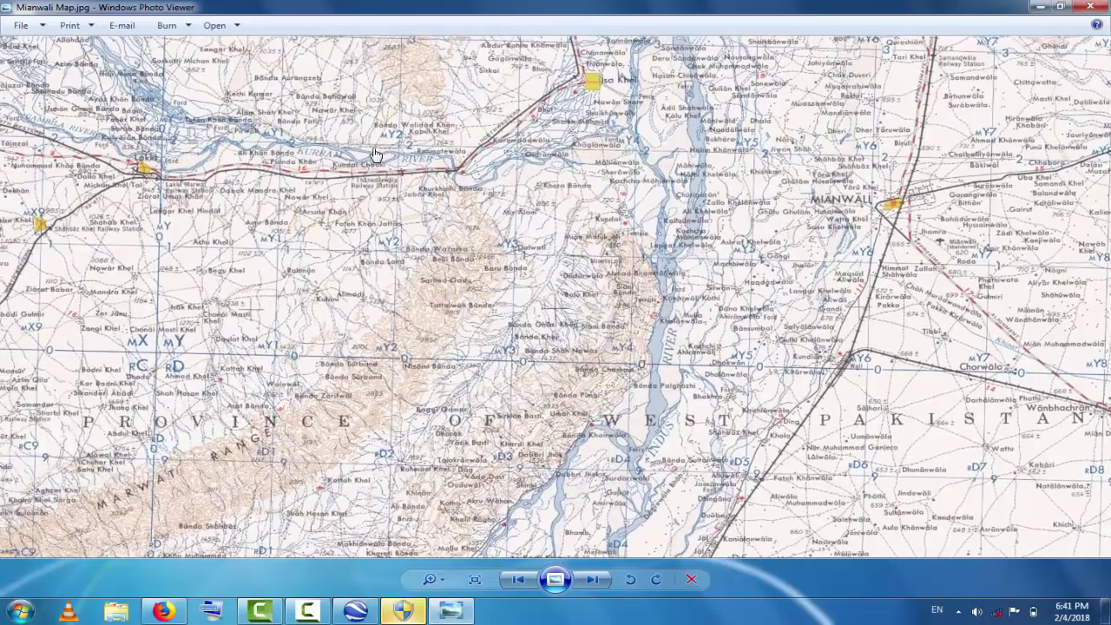
key(Down)
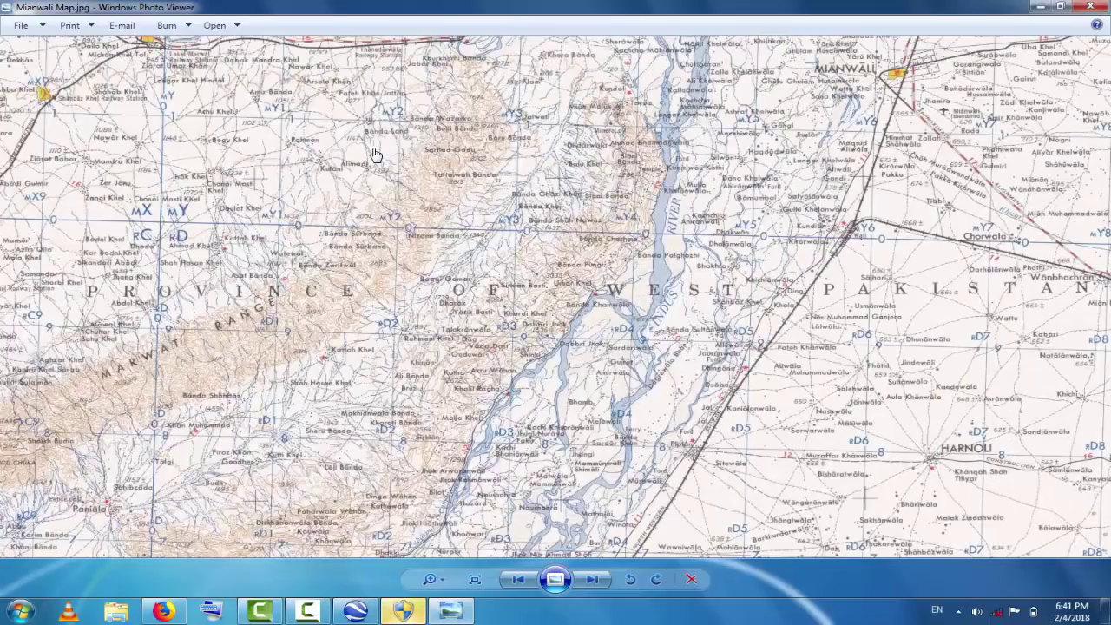
key(Down)
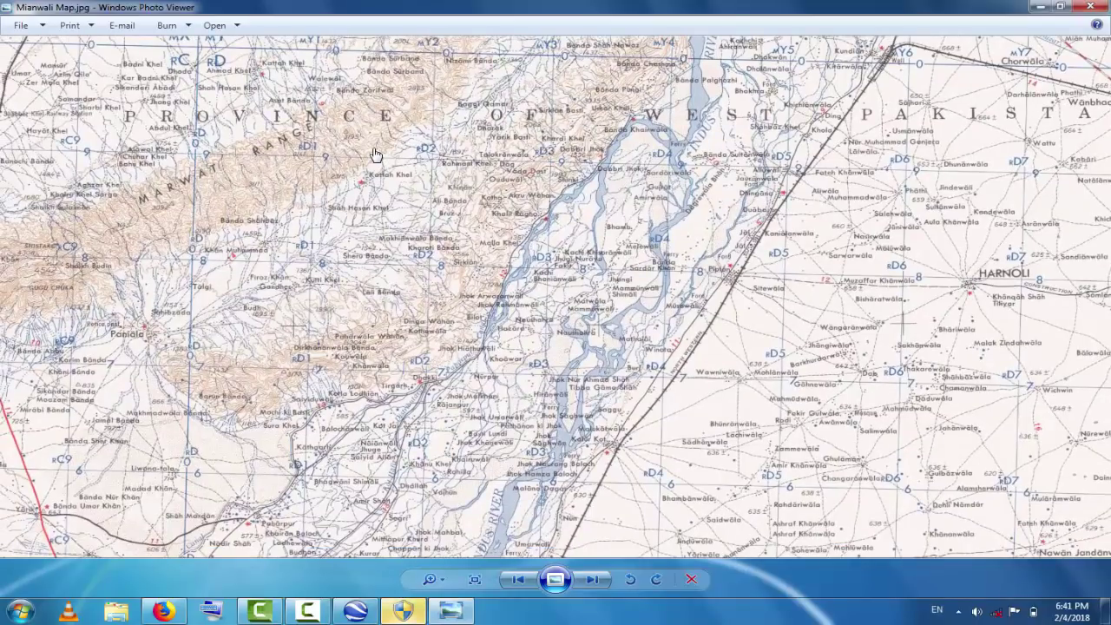
key(ctrl+0)
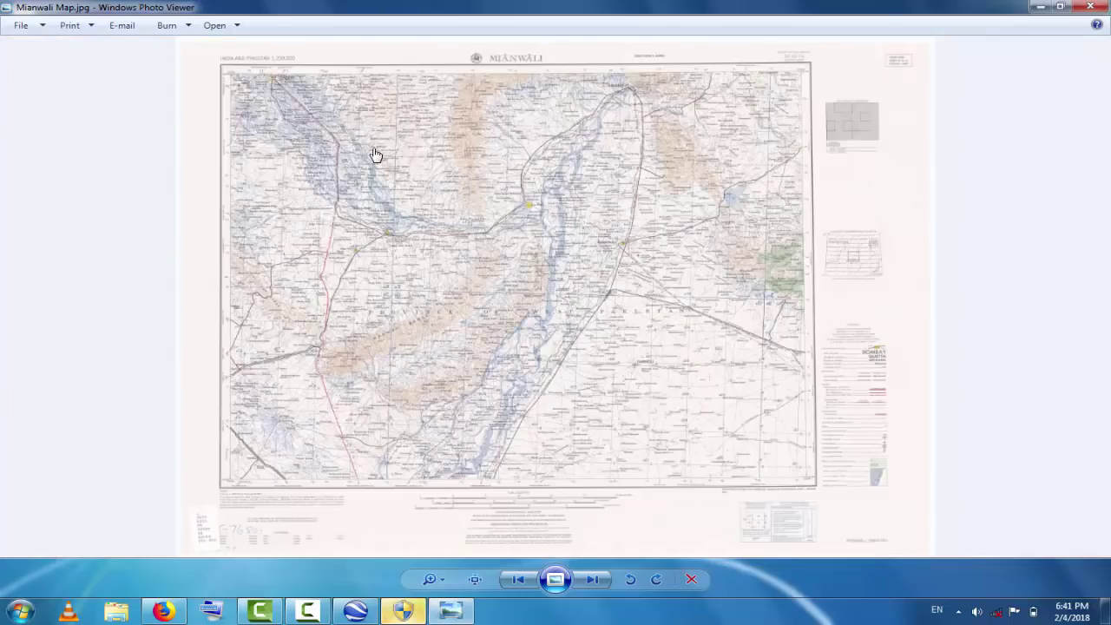
key(ctrl+alt+0)
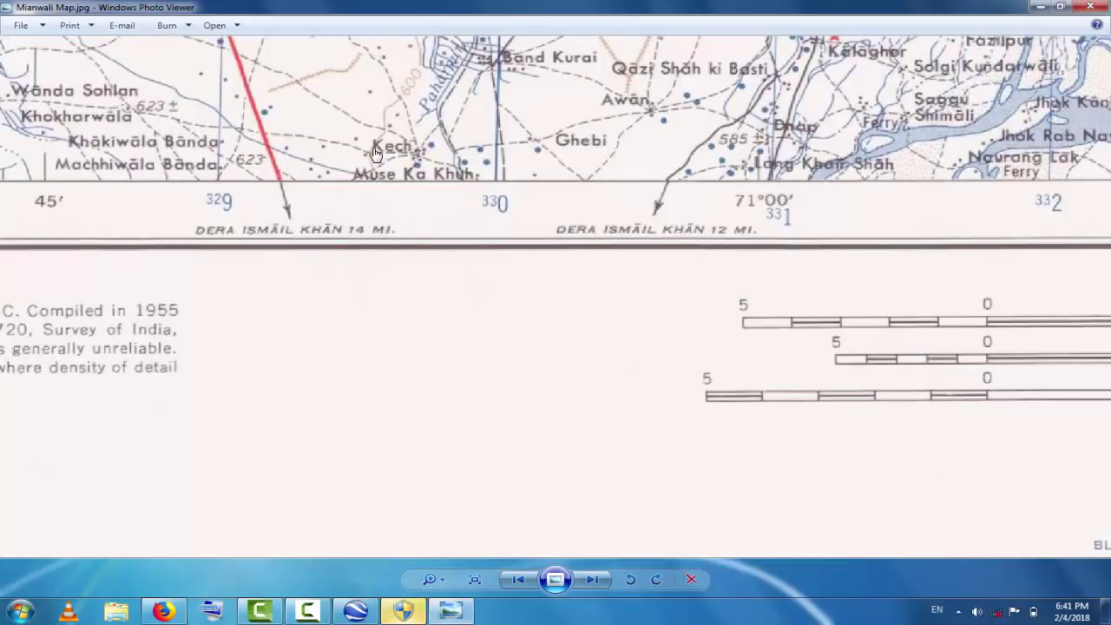
key(Left)
key(Down)
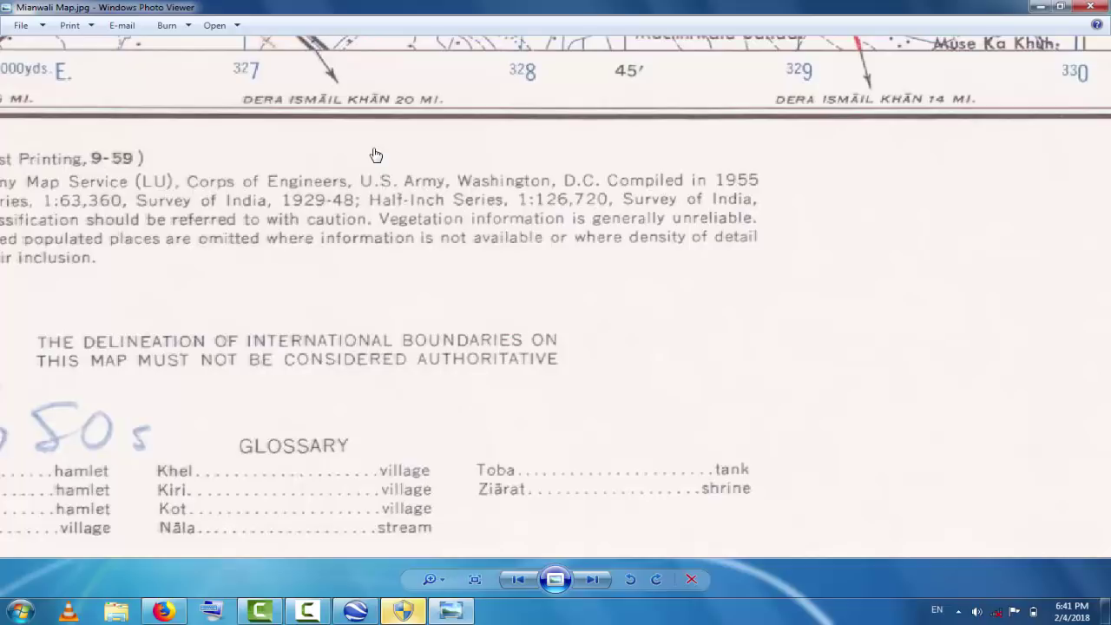
key(Left)
key(Down)
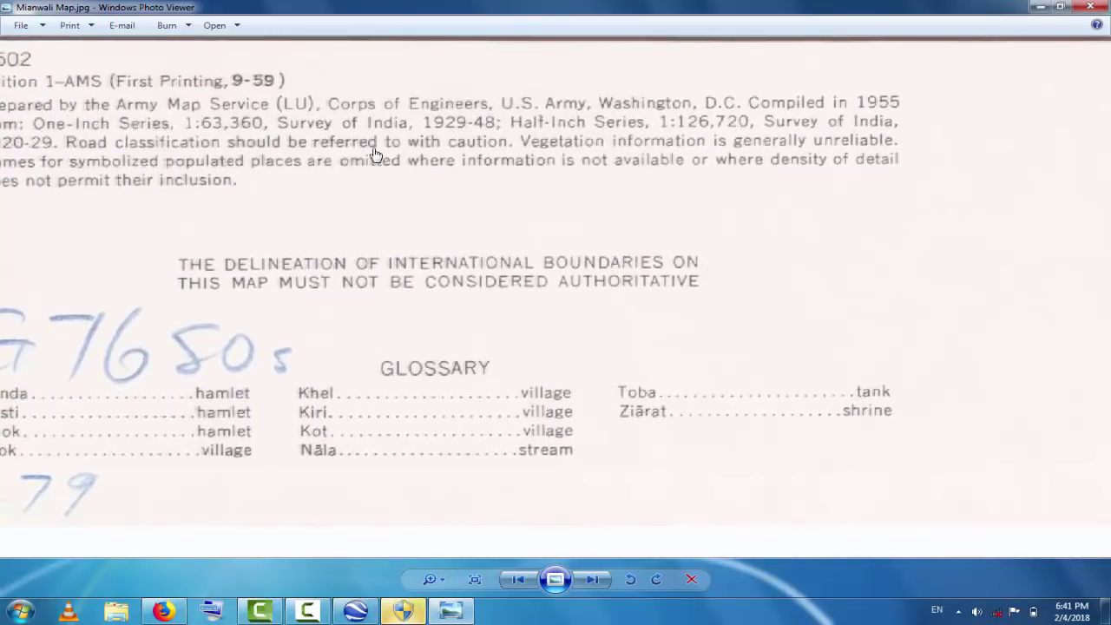
key(Left)
key(Left)
key(Left)
key(Left)
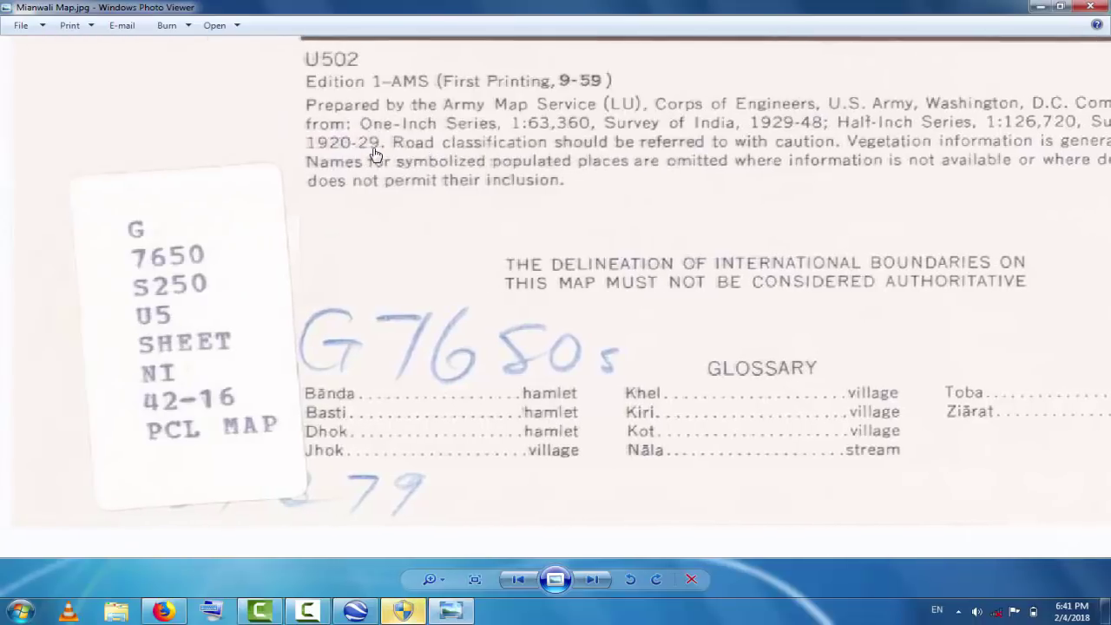
key(Right)
key(Right)
key(Right)
key(Right)
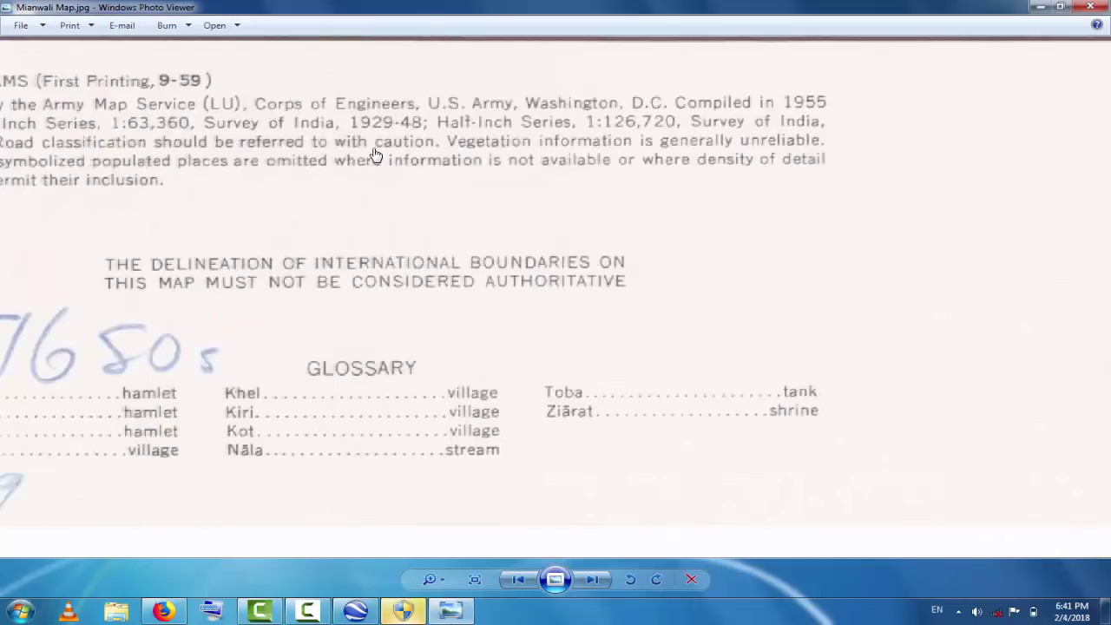
key(Right)
key(Right)
key(Right)
key(Right)
key(Up)
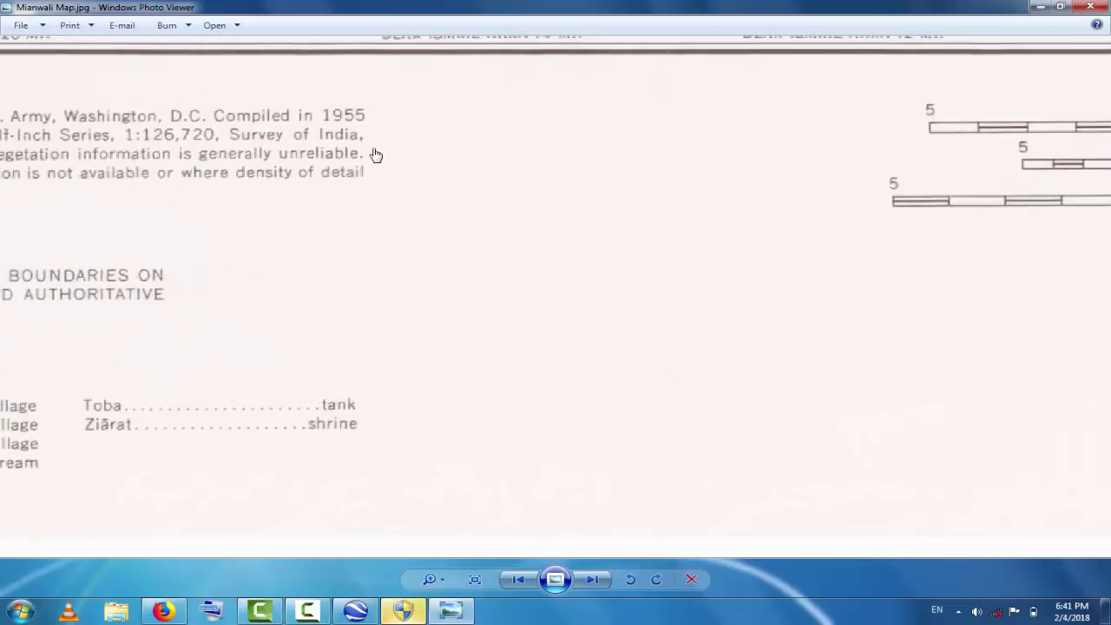
key(ctrl+0)
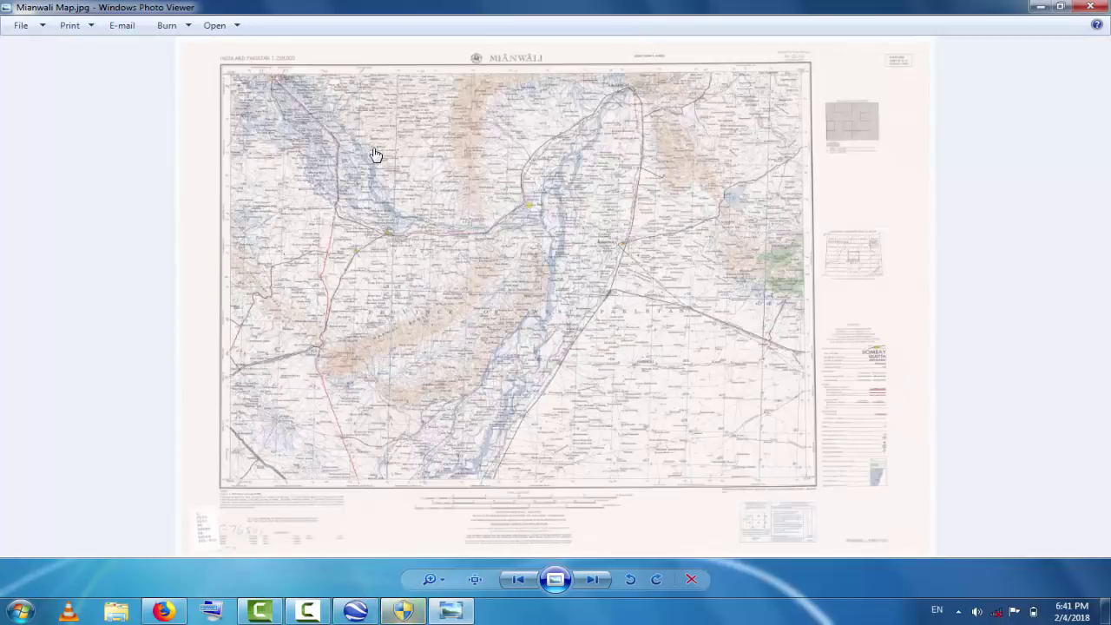
key(ctrl+alt+0)
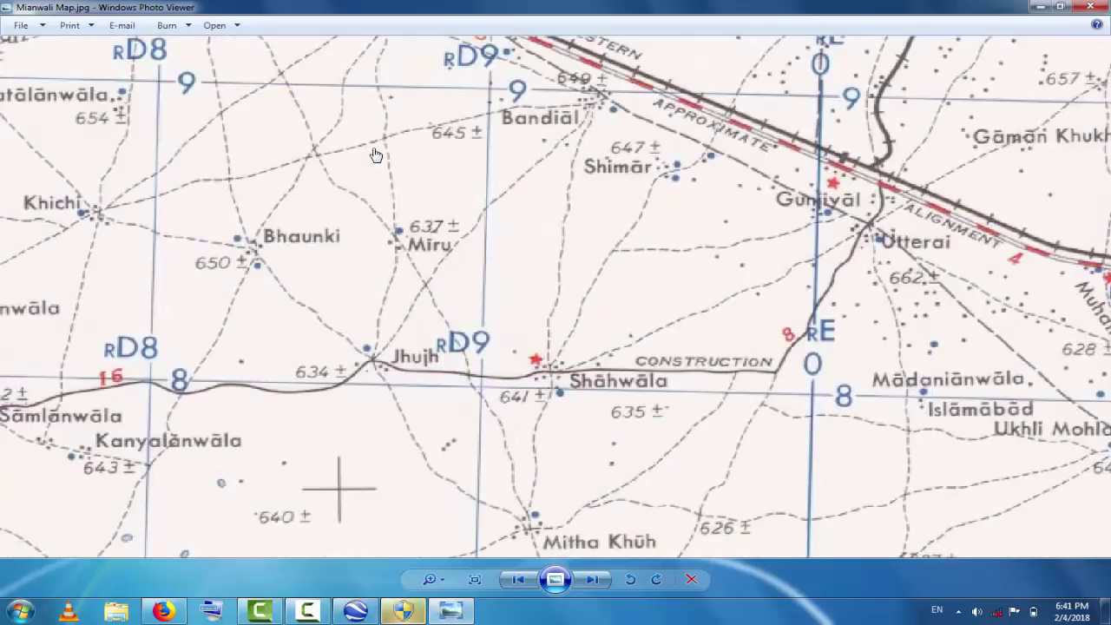
key(Down)
key(Right)
key(Right)
key(Right)
key(Right)
key(Up)
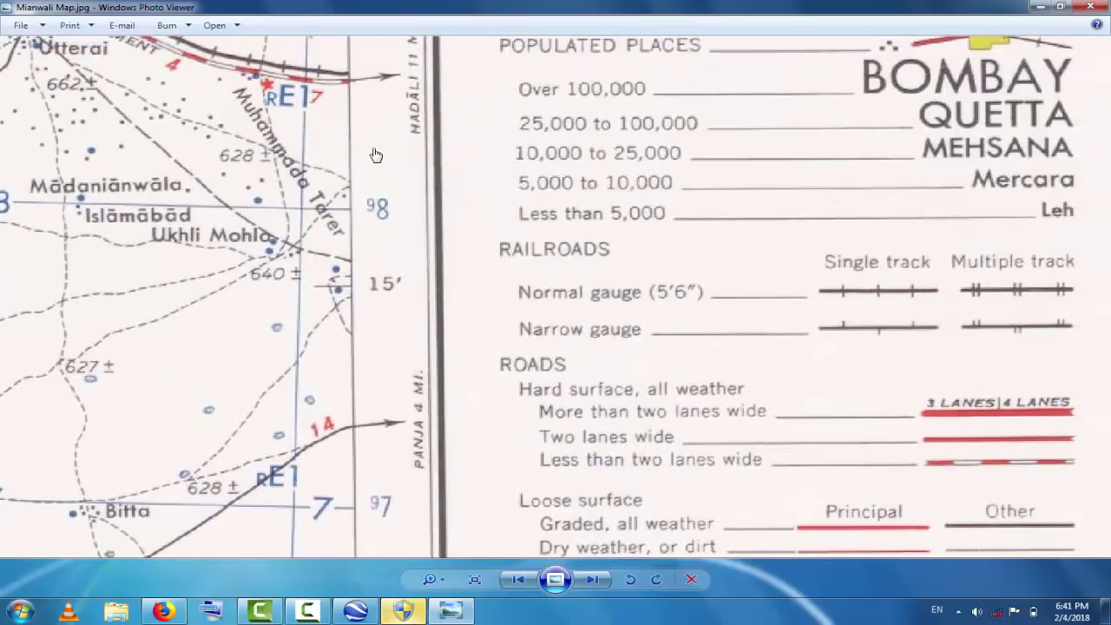
key(Up)
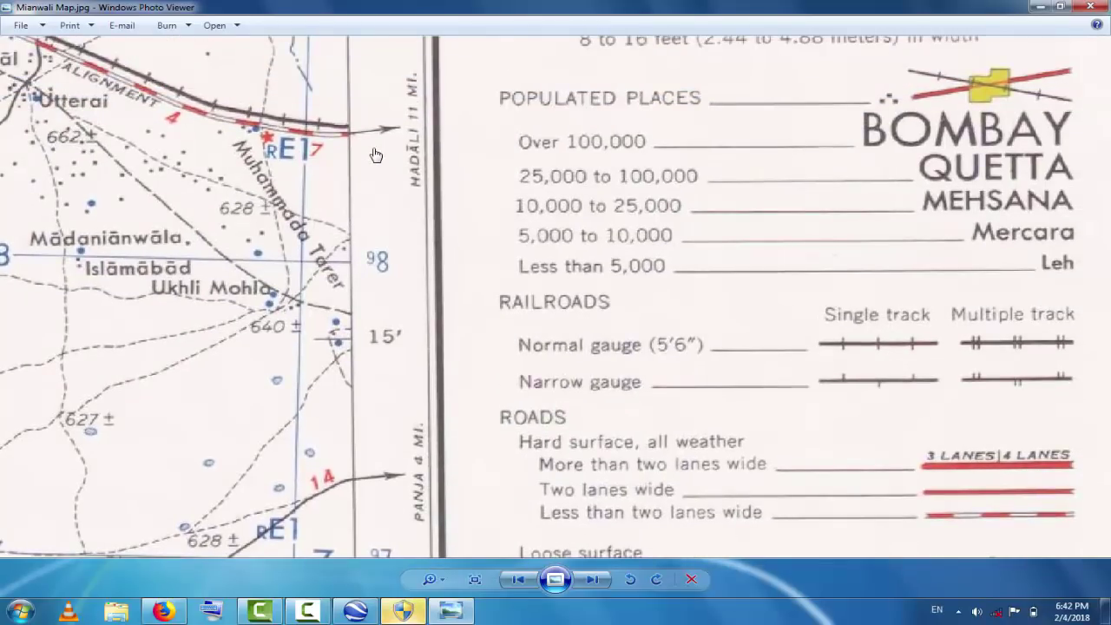
scroll(375, 154, down, 1)
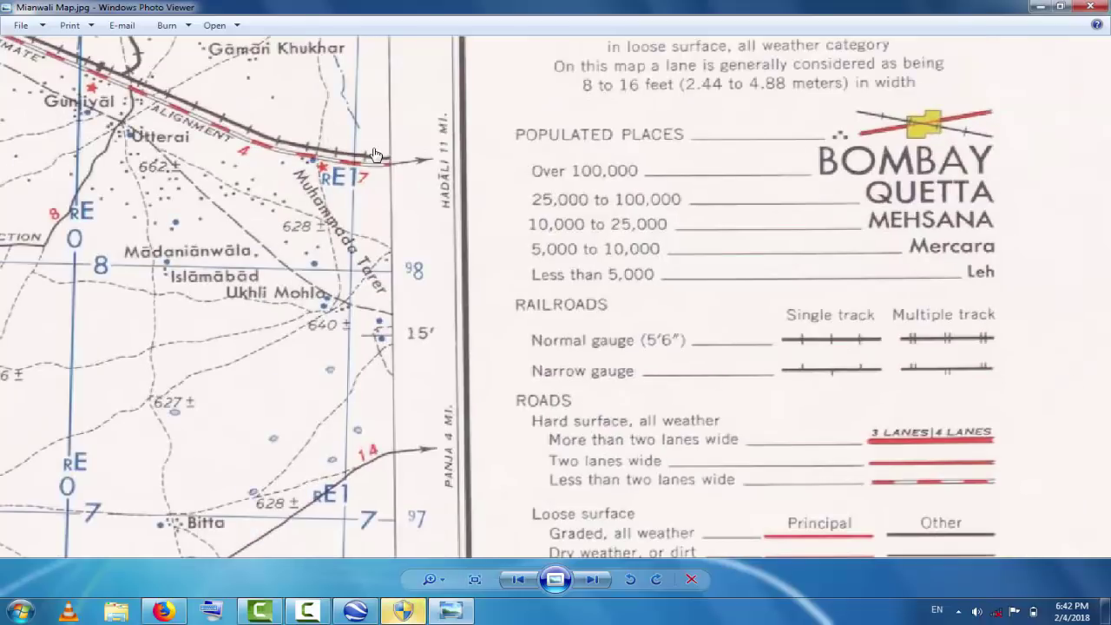
scroll(376, 154, down, 2)
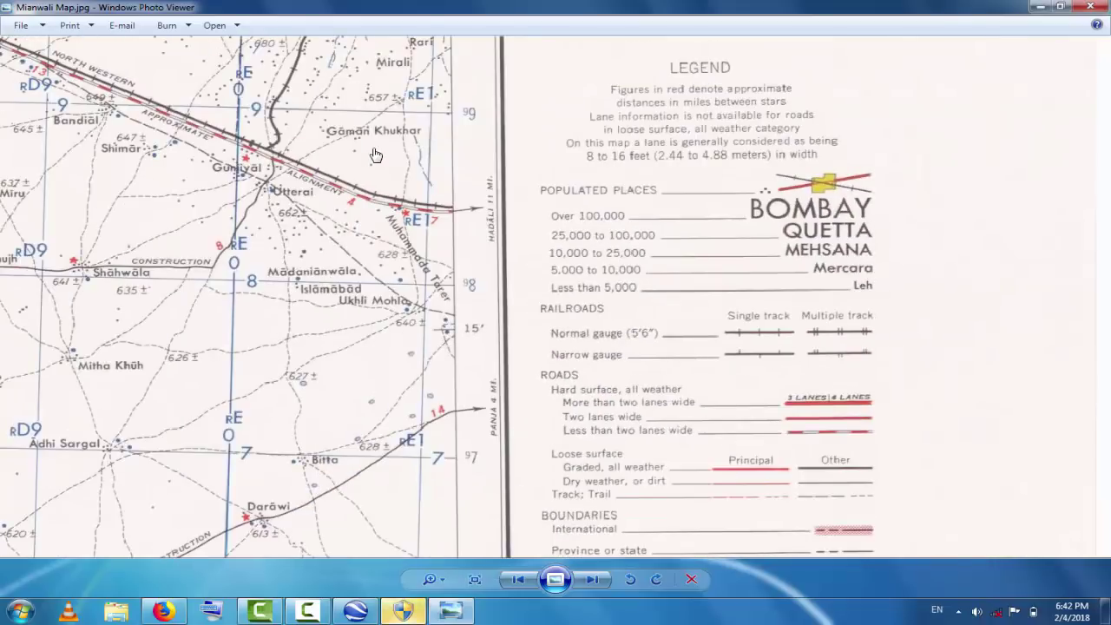
scroll(375, 155, down, 5)
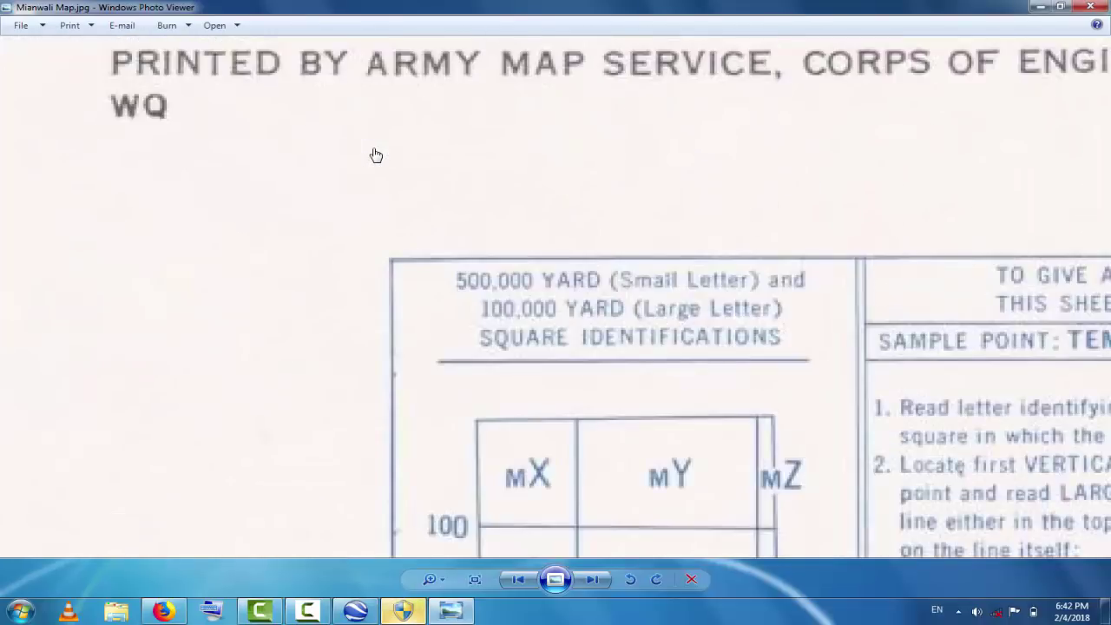
scroll(376, 155, down, 5)
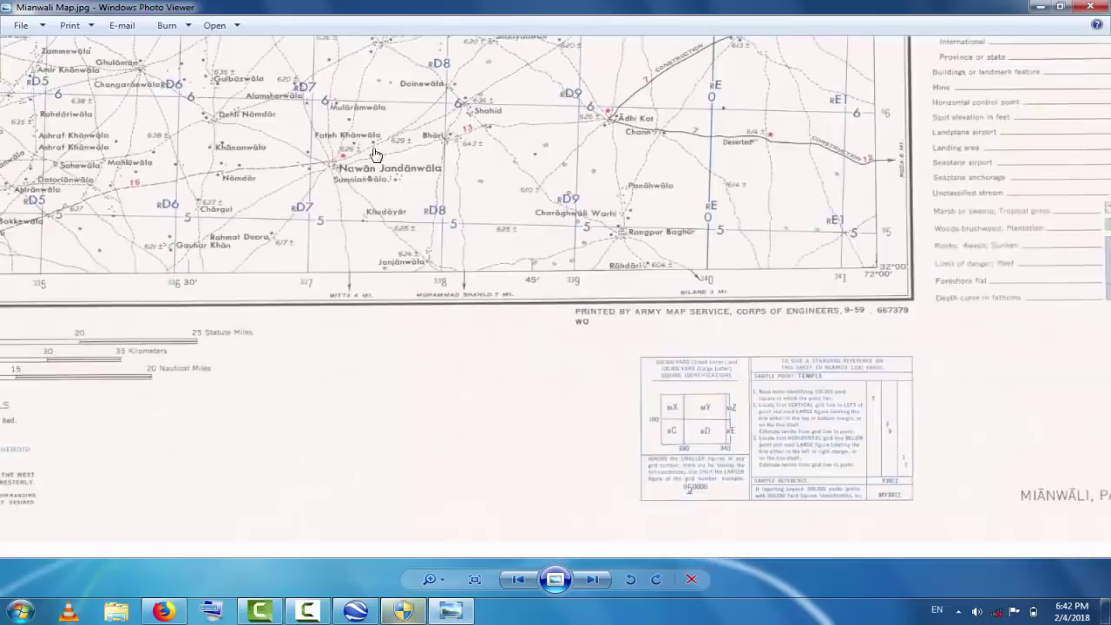